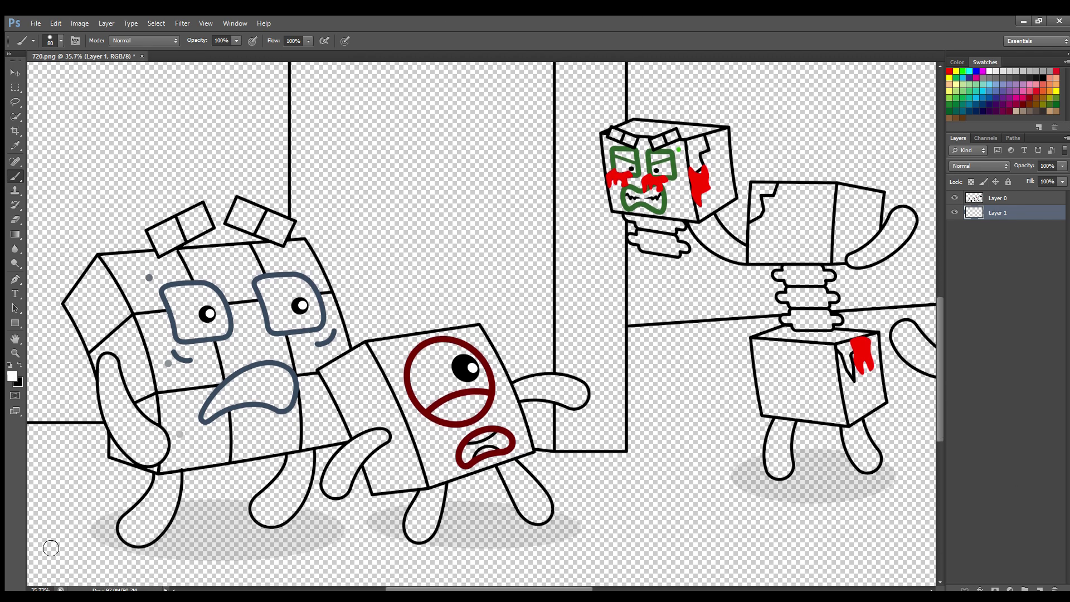
- Fill both eyes white and paint the inside of the mouth black
mouse_move(174, 297)
left_mouse_down()
mouse_move(189, 337)
mouse_move(225, 333)
mouse_move(206, 297)
mouse_move(184, 299)
left_mouse_up()
mouse_move(267, 294)
left_mouse_down()
mouse_move(284, 329)
mouse_move(315, 325)
mouse_move(312, 300)
mouse_move(288, 287)
mouse_move(287, 315)
left_mouse_up()
left_click(10, 377)
left_click(444, 499)
key("Return")
key("bracketright")
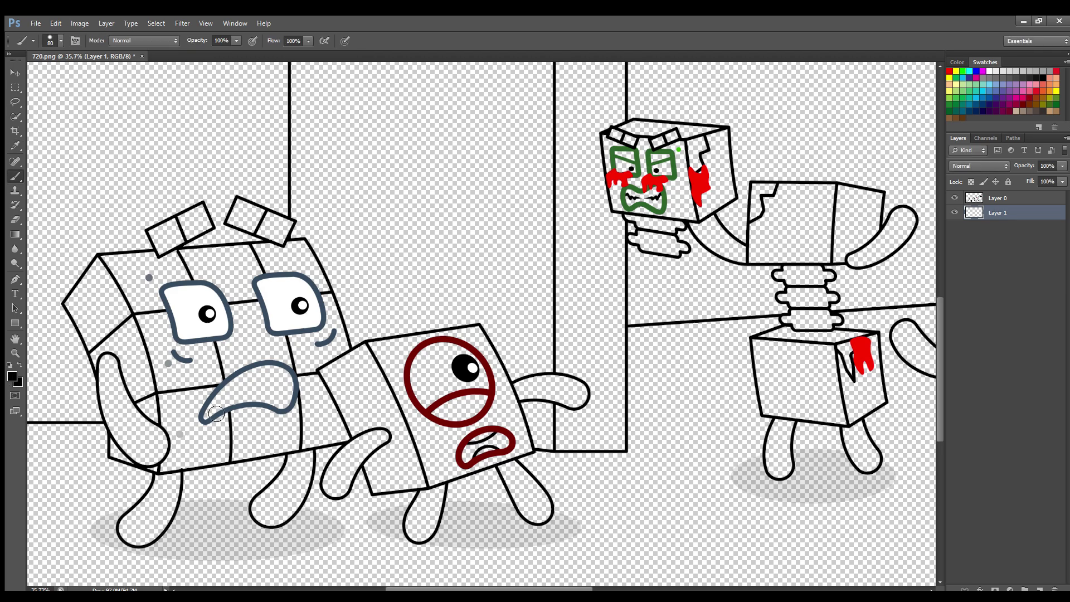
mouse_move(214, 412)
left_mouse_down()
mouse_move(272, 397)
mouse_move(258, 404)
mouse_move(287, 408)
mouse_move(293, 388)
mouse_move(271, 379)
mouse_move(232, 395)
mouse_move(287, 404)
left_mouse_up()
- Sample the outline's dark blue and paint both legs, the upper left arm and left eyebrow
key("i")
left_click(222, 340)
key("b")
mouse_move(295, 456)
left_mouse_down()
mouse_move(265, 507)
mouse_move(287, 489)
mouse_move(268, 528)
mouse_move(263, 514)
mouse_move(286, 521)
mouse_move(312, 462)
mouse_move(303, 501)
left_mouse_up()
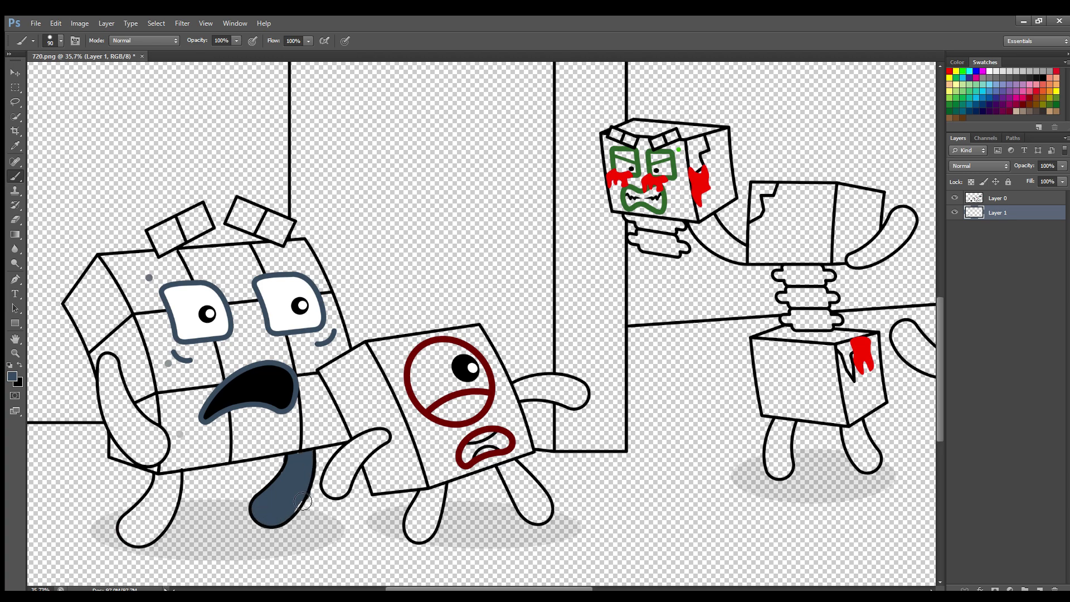
mouse_move(167, 482)
left_mouse_down()
mouse_move(139, 535)
mouse_move(131, 527)
mouse_move(160, 503)
mouse_move(135, 540)
mouse_move(163, 532)
mouse_move(179, 485)
left_mouse_up()
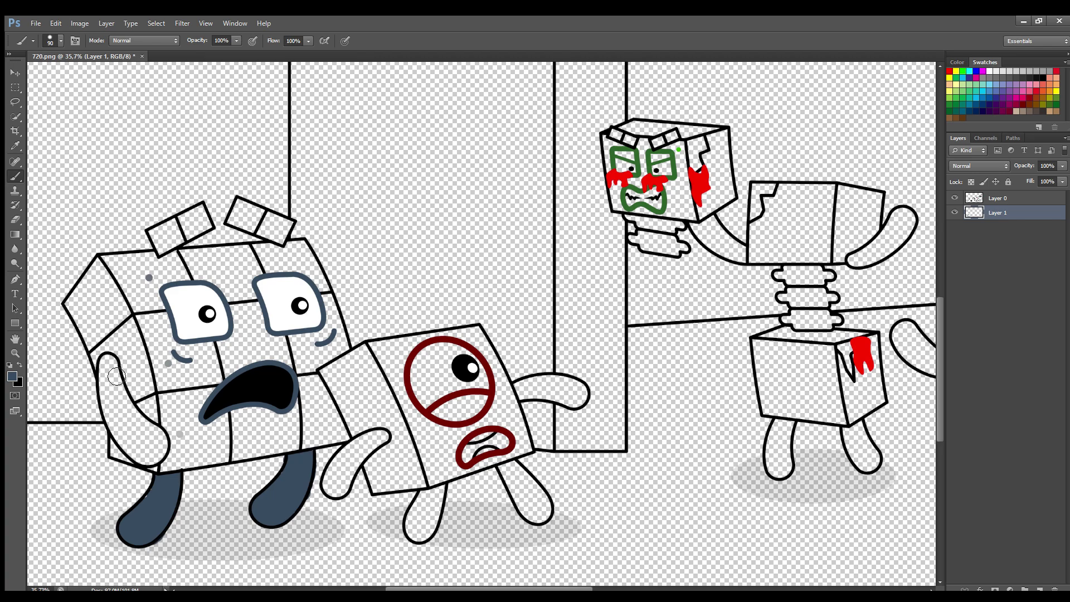
key("bracketright")
key("bracketright")
mouse_move(109, 362)
left_mouse_down()
mouse_move(136, 446)
mouse_move(153, 460)
mouse_move(165, 452)
mouse_move(125, 408)
mouse_move(118, 378)
mouse_move(134, 401)
left_mouse_up()
key("bracketleft")
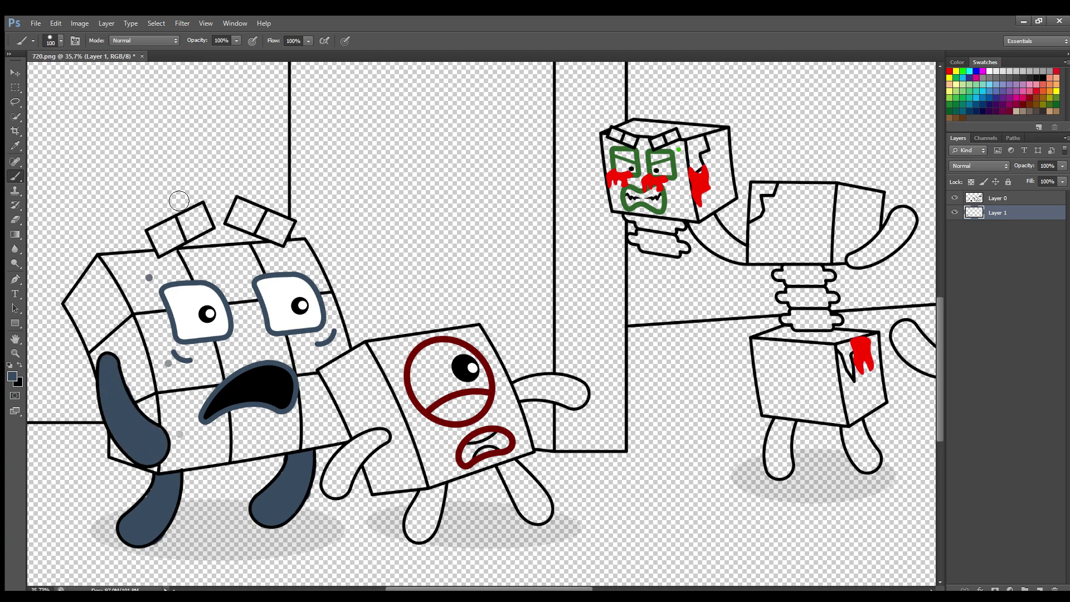
mouse_move(174, 247)
left_mouse_down()
mouse_move(210, 226)
mouse_move(201, 207)
mouse_move(160, 230)
mouse_move(196, 216)
mouse_move(170, 244)
mouse_move(191, 223)
mouse_move(284, 241)
mouse_move(288, 229)
mouse_move(243, 210)
mouse_move(267, 221)
left_mouse_up()
key("bracketright")
key("bracketright")
key("bracketright")
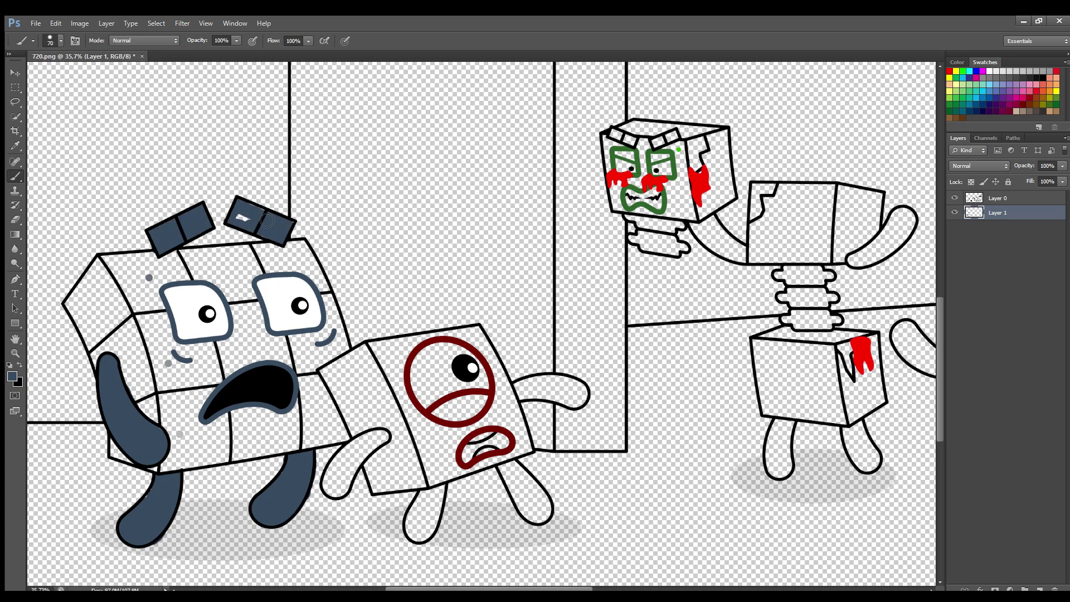
- Add a layer below the linework and shade the head's top, left side and face grey
left_click(1039, 590)
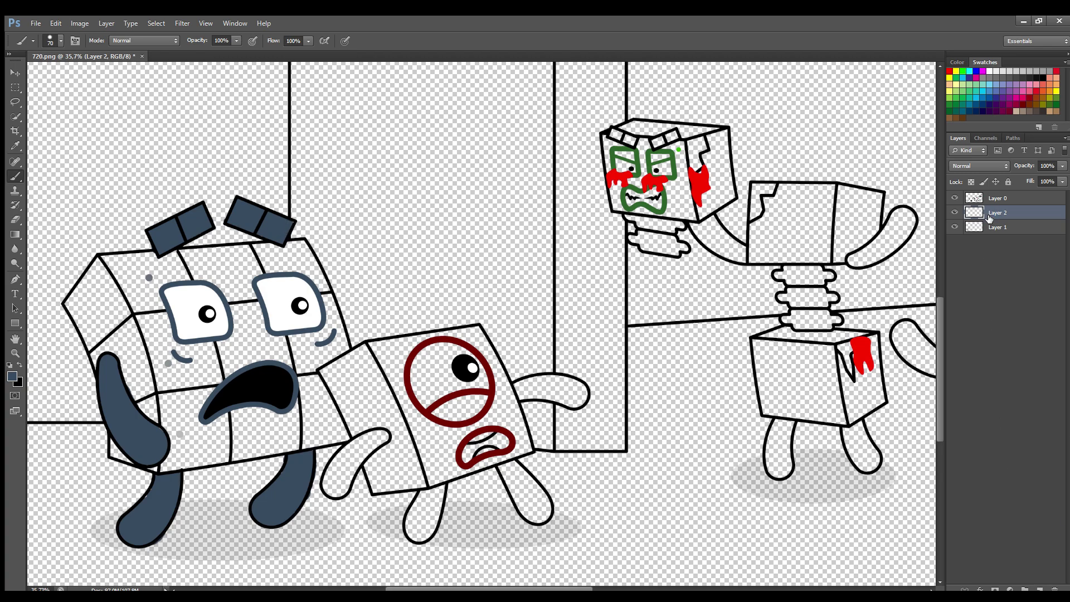
left_click_drag(988, 216, 990, 238)
left_click(11, 377)
left_click(148, 278)
key("Return")
key("bracketright")
key("bracketright")
mouse_move(111, 265)
left_mouse_down()
mouse_move(139, 310)
mouse_move(321, 295)
mouse_move(307, 253)
mouse_move(328, 297)
left_mouse_up()
mouse_move(302, 258)
left_mouse_down()
mouse_move(156, 265)
mouse_move(178, 256)
mouse_move(225, 256)
mouse_move(154, 291)
mouse_move(291, 267)
left_mouse_up()
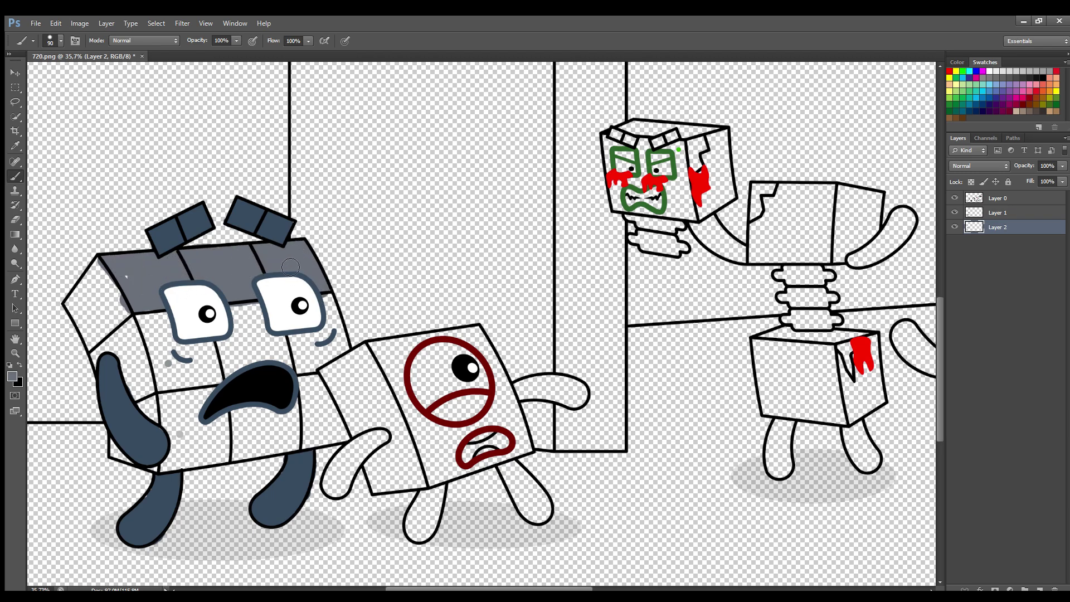
mouse_move(99, 276)
left_mouse_down()
mouse_move(78, 310)
mouse_move(95, 345)
mouse_move(135, 310)
mouse_move(109, 287)
mouse_move(104, 328)
left_mouse_up()
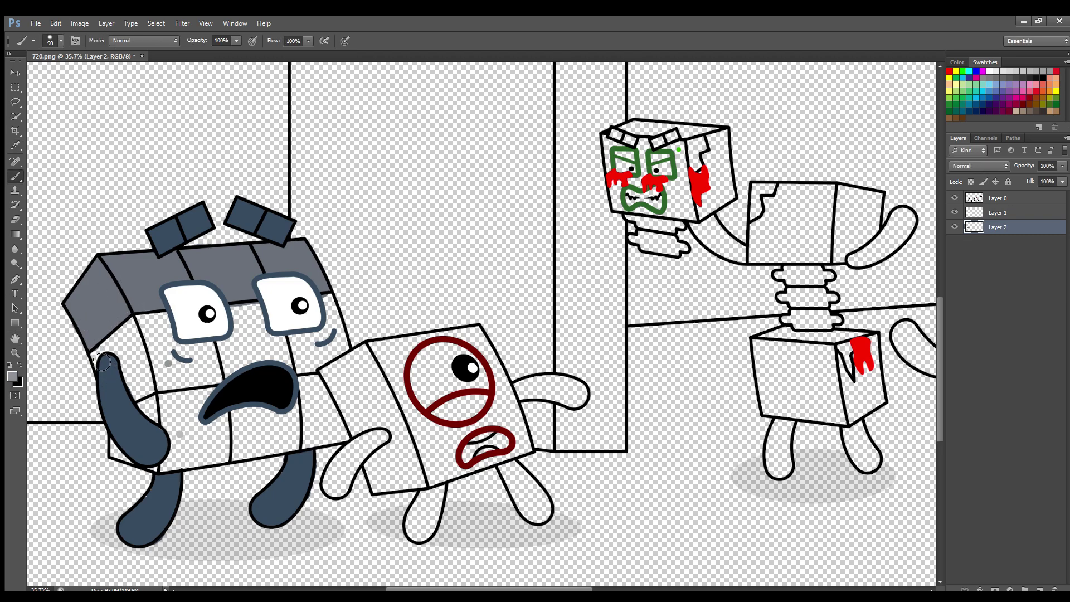
mouse_move(102, 362)
left_mouse_down()
mouse_move(138, 328)
mouse_move(331, 307)
mouse_move(346, 348)
mouse_move(316, 373)
mouse_move(138, 400)
mouse_move(133, 354)
mouse_move(151, 390)
mouse_move(164, 372)
mouse_move(329, 348)
mouse_move(164, 369)
mouse_move(330, 333)
mouse_move(144, 343)
left_mouse_up()
- Paint a light grey sampled from the drawing beside the left arm
key("i")
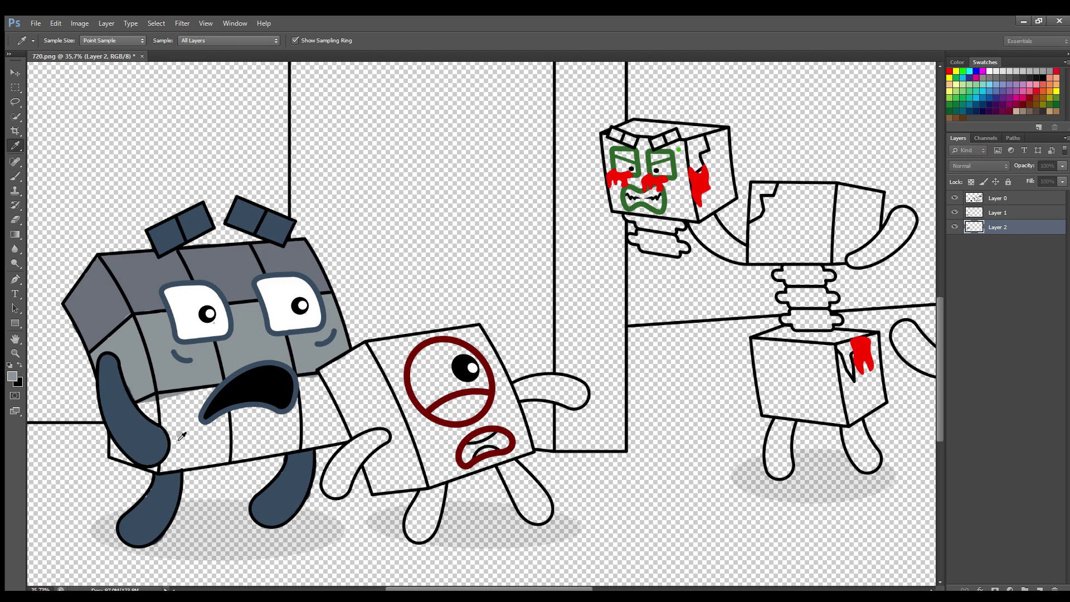
left_click(179, 436)
key("b")
mouse_move(147, 408)
left_mouse_down()
mouse_move(163, 466)
mouse_move(124, 460)
mouse_move(122, 442)
mouse_move(166, 470)
mouse_move(330, 445)
mouse_move(350, 433)
mouse_move(323, 393)
mouse_move(167, 416)
mouse_move(317, 414)
mouse_move(176, 448)
left_mouse_up()
key("bracketright")
key("bracketright")
- Sample dark red and fill the lower half of the one-eyed block's eye on Layer 1
key("i")
left_click(408, 385)
key("b")
left_click(978, 211)
key("i")
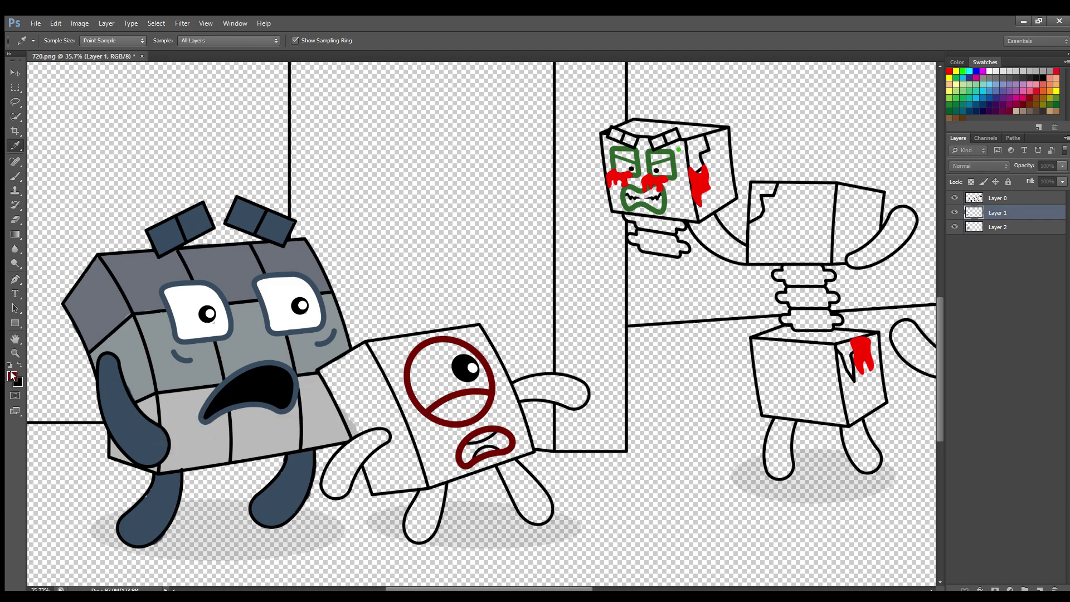
key("b")
mouse_move(488, 400)
left_mouse_down()
mouse_move(443, 413)
mouse_move(523, 389)
mouse_move(578, 406)
mouse_move(583, 389)
mouse_move(534, 387)
mouse_move(566, 386)
mouse_move(560, 380)
mouse_move(531, 389)
mouse_move(552, 383)
mouse_move(575, 397)
left_mouse_up()
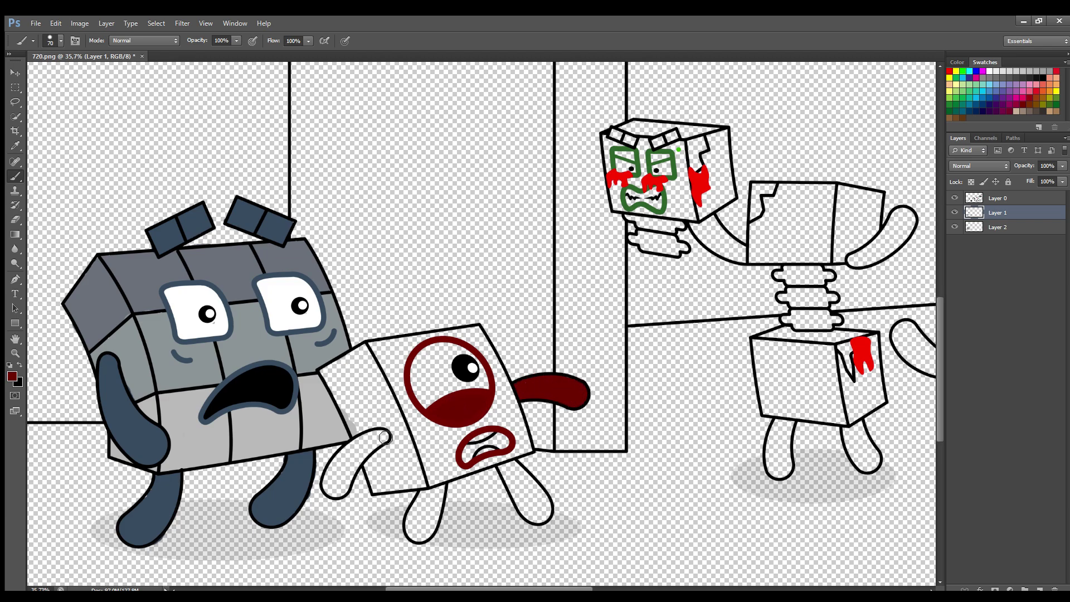
- Paint the one-eyed block's left arm and both legs dark red, undoing a stray stroke
key("bracketright")
left_click_drag(385, 438, 336, 477)
key("ctrl+z")
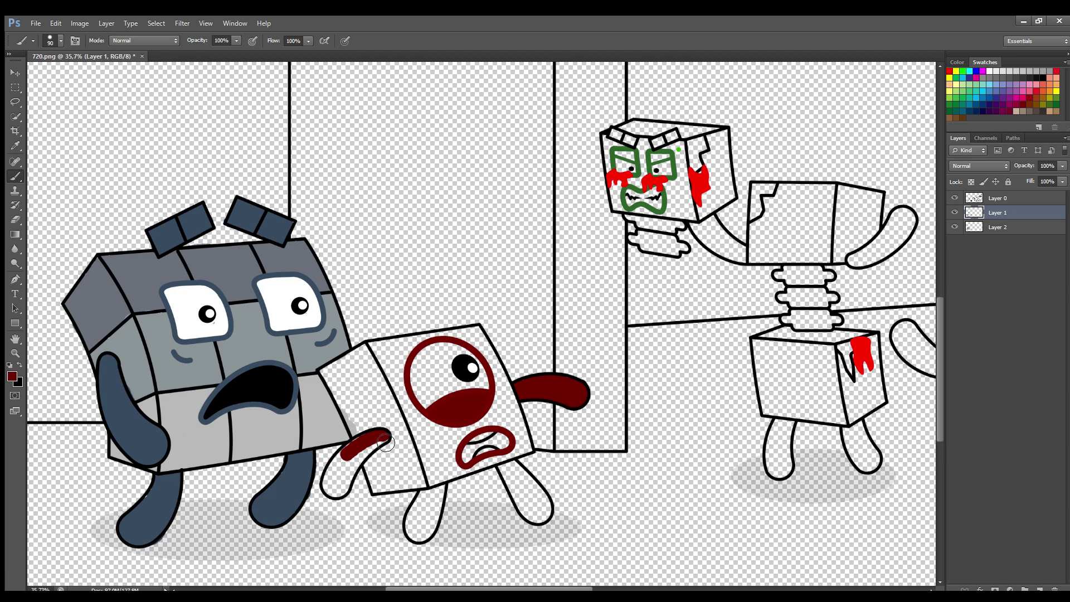
mouse_move(385, 437)
left_mouse_down()
mouse_move(358, 454)
mouse_move(335, 494)
mouse_move(378, 445)
left_mouse_up()
mouse_move(431, 496)
left_mouse_down()
mouse_move(421, 528)
mouse_move(417, 519)
mouse_move(427, 537)
mouse_move(440, 501)
left_mouse_up()
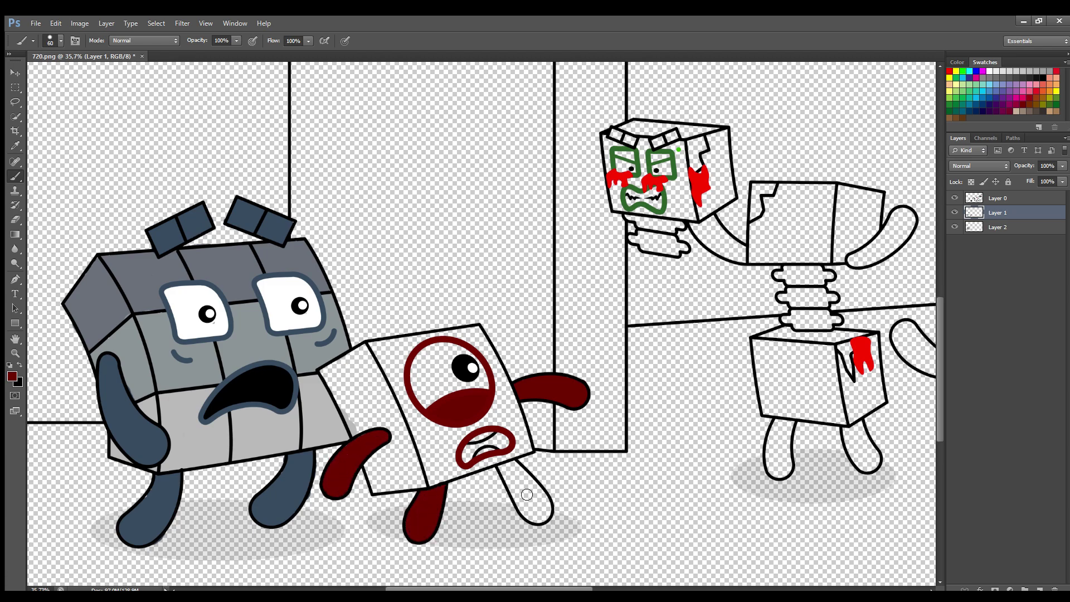
mouse_move(504, 471)
left_mouse_down()
mouse_move(535, 509)
mouse_move(516, 488)
mouse_move(522, 507)
mouse_move(545, 519)
left_mouse_up()
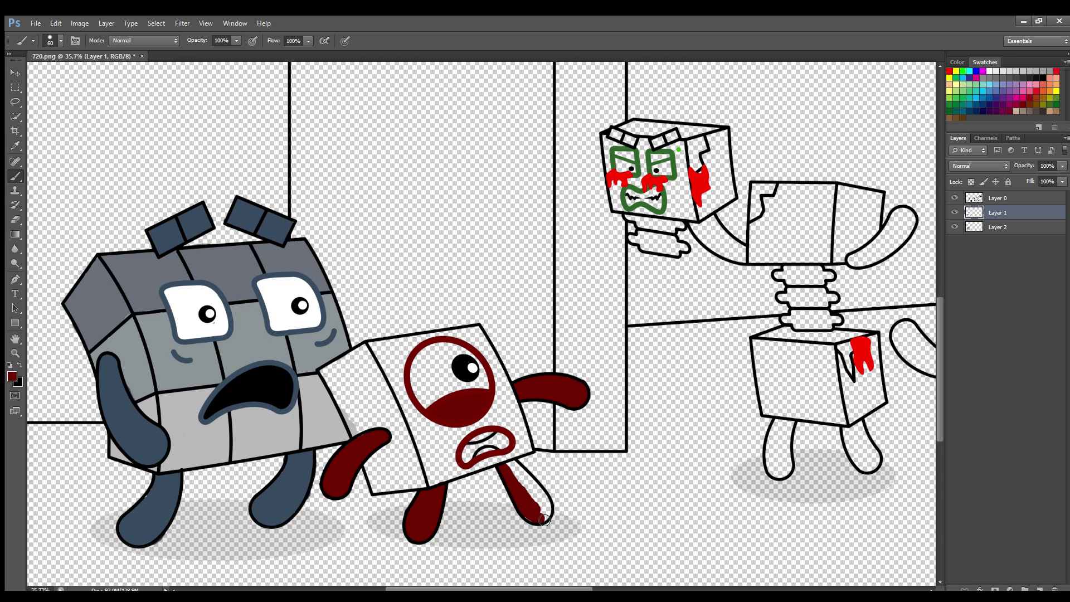
mouse_move(508, 470)
left_mouse_down()
mouse_move(545, 501)
mouse_move(547, 520)
mouse_move(518, 479)
left_mouse_up()
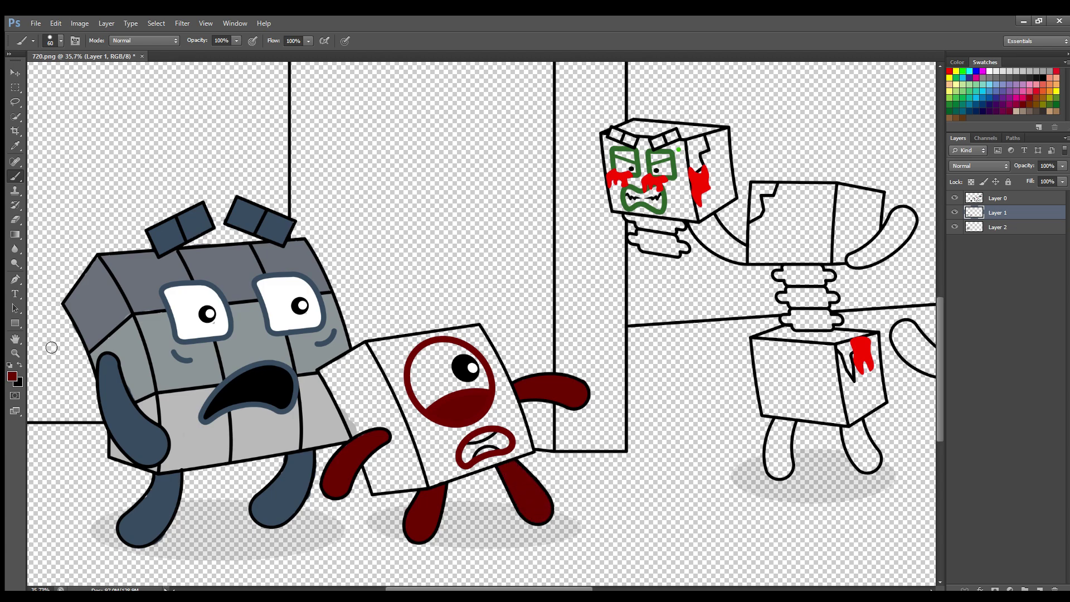
- Sample white and fill the one-eyed block's eye
key("i")
left_click(522, 448)
key("b")
mouse_move(443, 398)
left_mouse_down()
mouse_move(419, 376)
mouse_move(449, 359)
mouse_move(477, 370)
mouse_move(429, 364)
mouse_move(442, 391)
left_mouse_up()
key("bracketright")
key("bracketright")
key("bracketright")
key("bracketleft")
- Sample black from the outline, then select Layer 2 and pick bright red
left_click(528, 433, "alt")
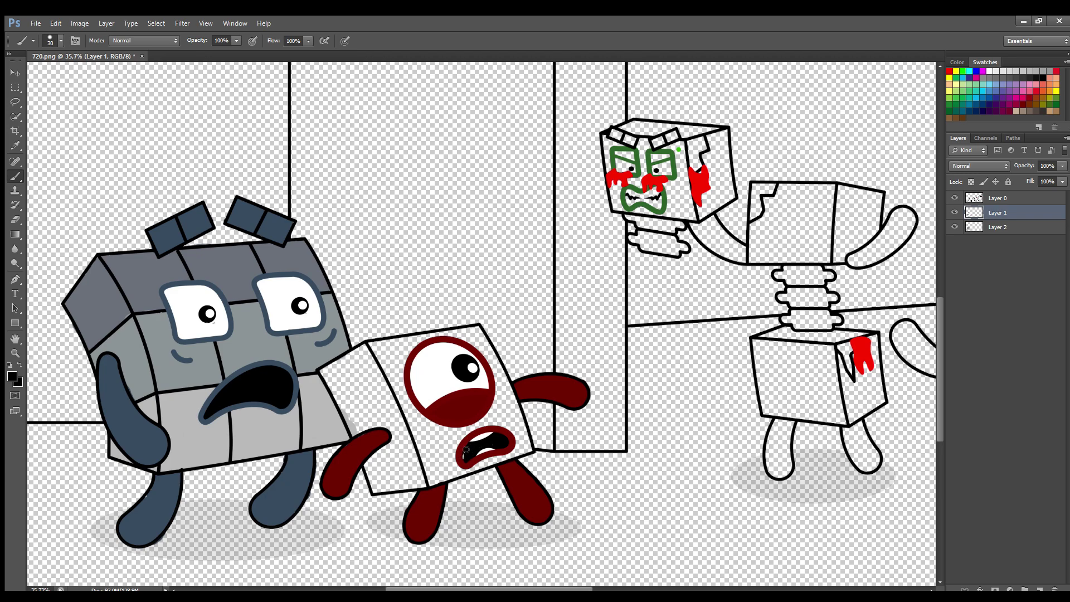
left_click(999, 228)
left_click(950, 71)
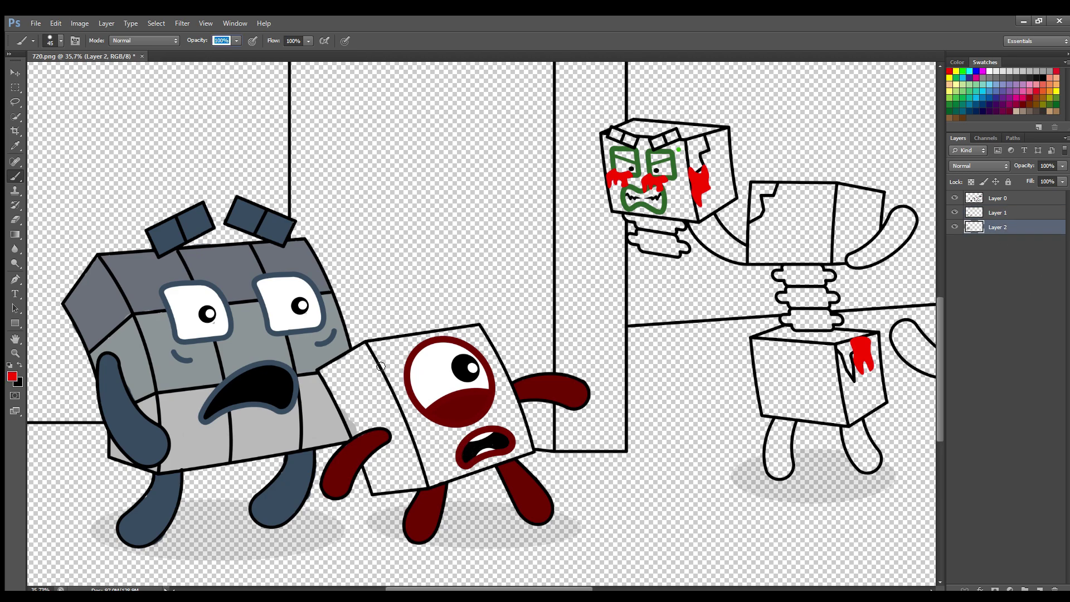
- Paint the one-eyed block's body and side face bright red, undoing a misplaced stroke
mouse_move(377, 355)
left_mouse_down()
mouse_move(406, 397)
mouse_move(437, 485)
mouse_move(530, 452)
mouse_move(478, 345)
mouse_move(520, 440)
mouse_move(471, 346)
mouse_move(398, 360)
mouse_move(444, 420)
mouse_move(489, 451)
mouse_move(507, 435)
mouse_move(385, 372)
mouse_move(357, 384)
mouse_move(331, 376)
mouse_move(362, 438)
left_mouse_up()
key("bracketright")
key("bracketright")
key("bracketright")
key("bracketleft")
key("bracketleft")
key("bracketleft")
key("ctrl+z")
key("ctrl+z")
mouse_move(329, 378)
left_mouse_down()
mouse_move(352, 422)
mouse_move(350, 411)
mouse_move(385, 446)
mouse_move(379, 488)
mouse_move(411, 450)
left_mouse_up()
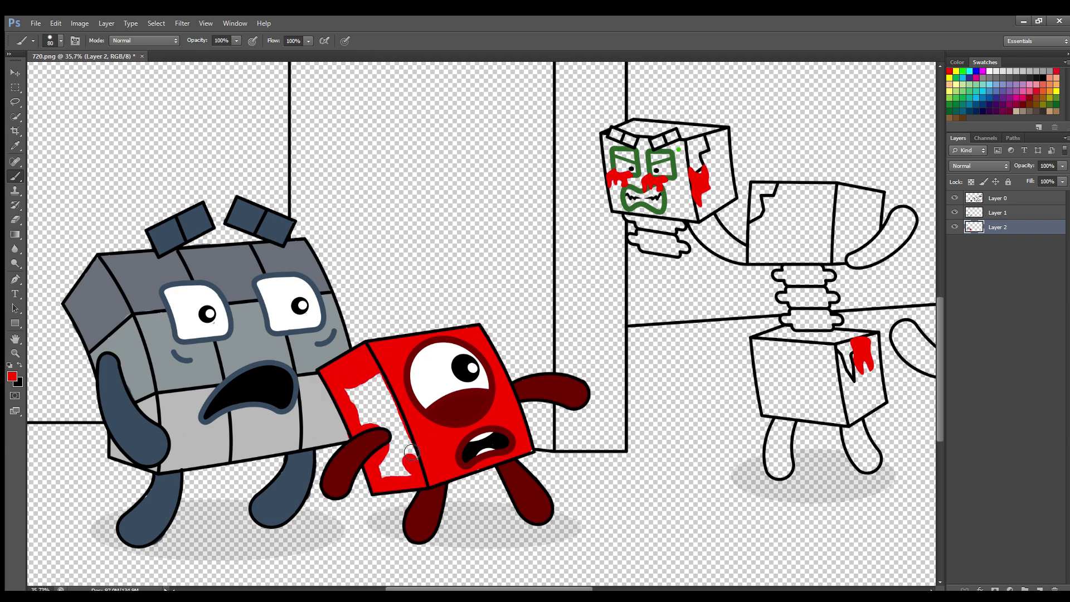
key("bracketright")
key("bracketright")
key("bracketright")
mouse_move(383, 385)
left_mouse_down()
mouse_move(426, 484)
mouse_move(377, 387)
mouse_move(403, 475)
mouse_move(381, 440)
left_mouse_up()
- Return to Layer 1 and set the paint colour to white
left_click(986, 214)
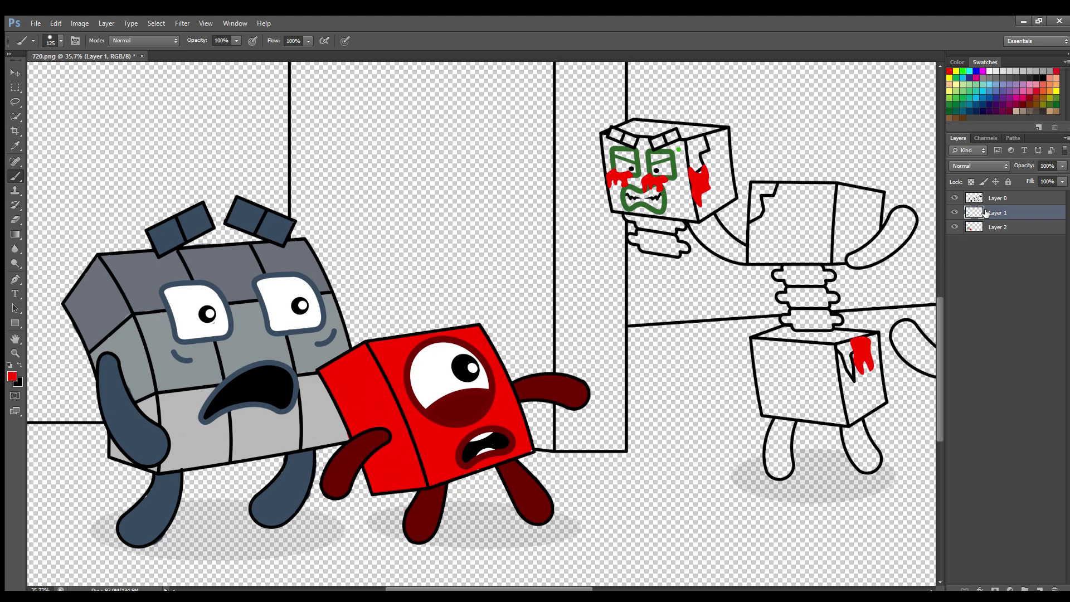
left_click(13, 377)
left_click(447, 329)
key("Return")
mouse_move(502, 589)
left_mouse_down()
mouse_move(663, 571)
mouse_move(637, 571)
left_mouse_up()
- Sample pale yellow from the drawing and fill the crown with it on Layer 1
scroll(784, 357, "up", 5)
left_click(997, 198)
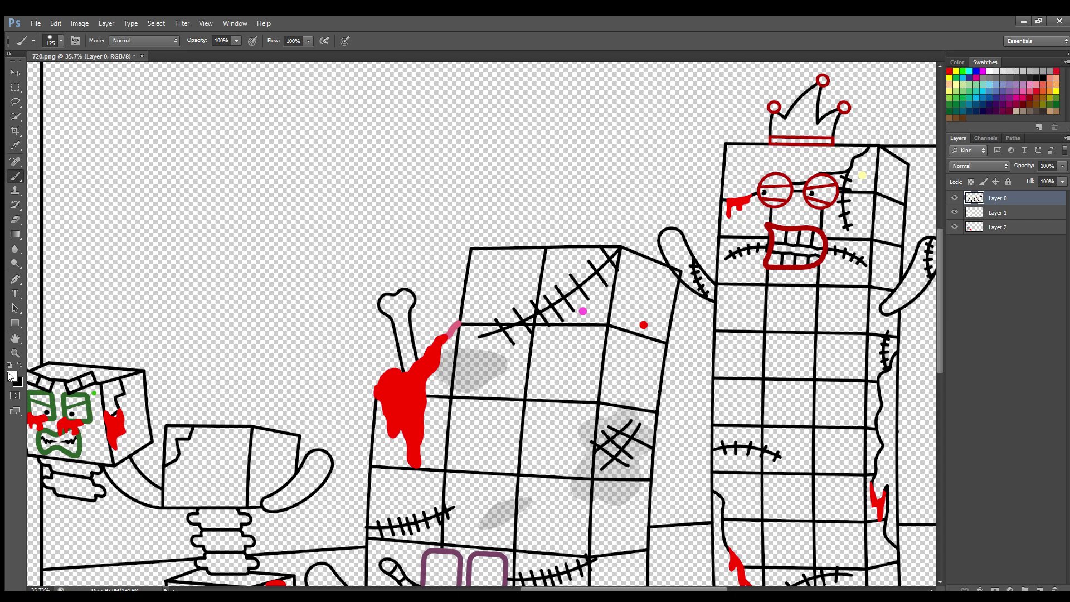
key("i")
left_click(777, 113)
key("b")
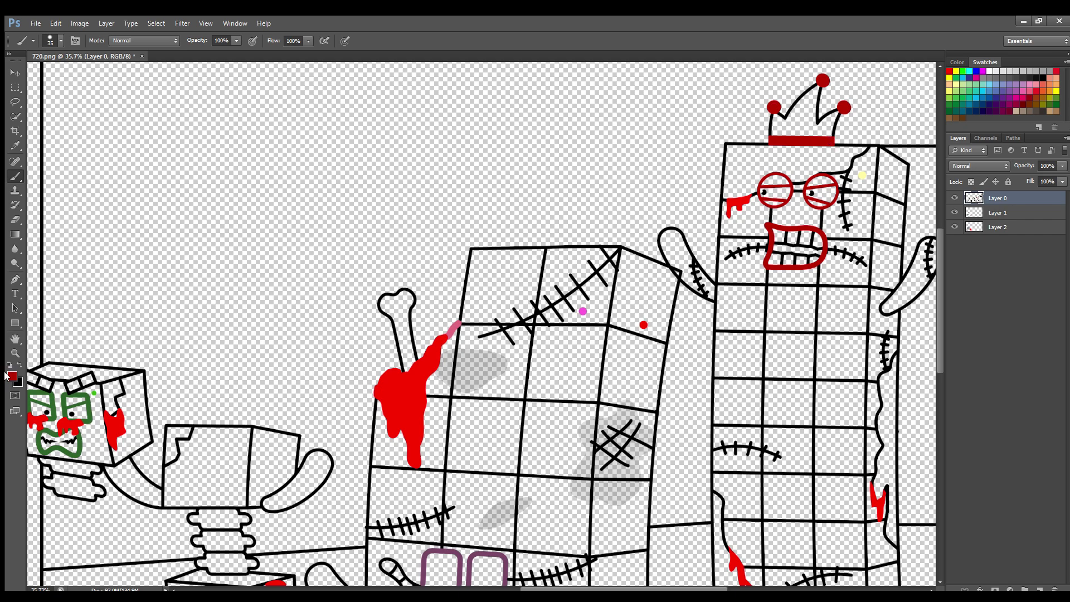
key("i")
left_click(862, 175)
key("b")
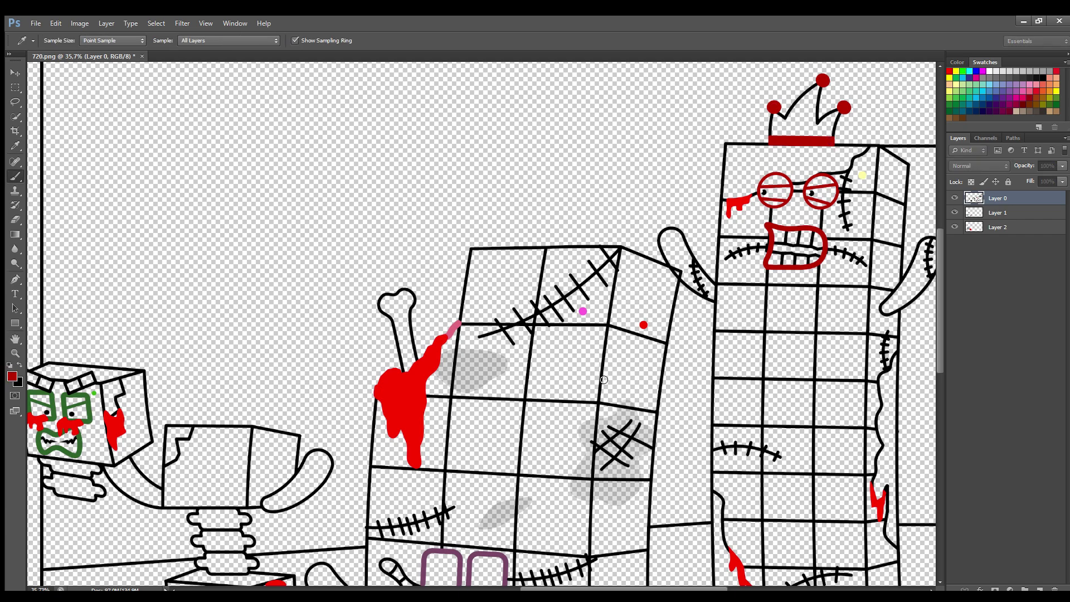
left_click(997, 213)
key("]")
key("]")
key("]")
mouse_move(817, 88)
left_mouse_down()
mouse_move(807, 119)
mouse_move(814, 93)
mouse_move(781, 129)
mouse_move(829, 138)
left_mouse_up()
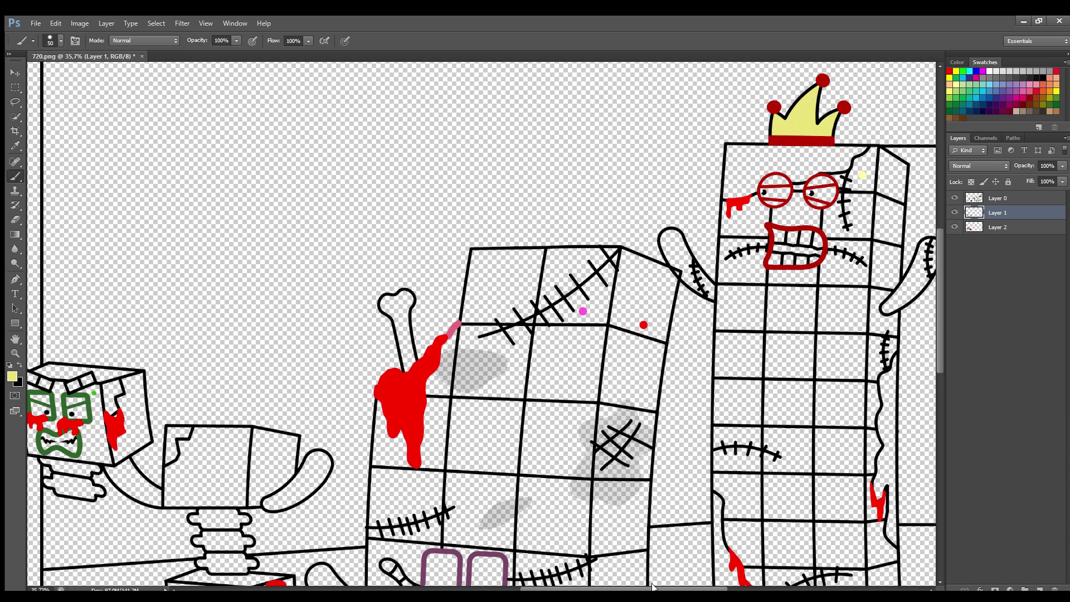
- Paint the crowned block's right and left arms pale yellow
left_click_drag(653, 588, 656, 588)
key("]")
mouse_move(875, 313)
left_mouse_down()
mouse_move(919, 251)
mouse_move(894, 297)
left_mouse_up()
mouse_move(700, 295)
left_mouse_down()
mouse_move(661, 241)
mouse_move(691, 289)
left_mouse_up()
- Sample the glasses' dark red and white from the drawing, then switch to black
key("e")
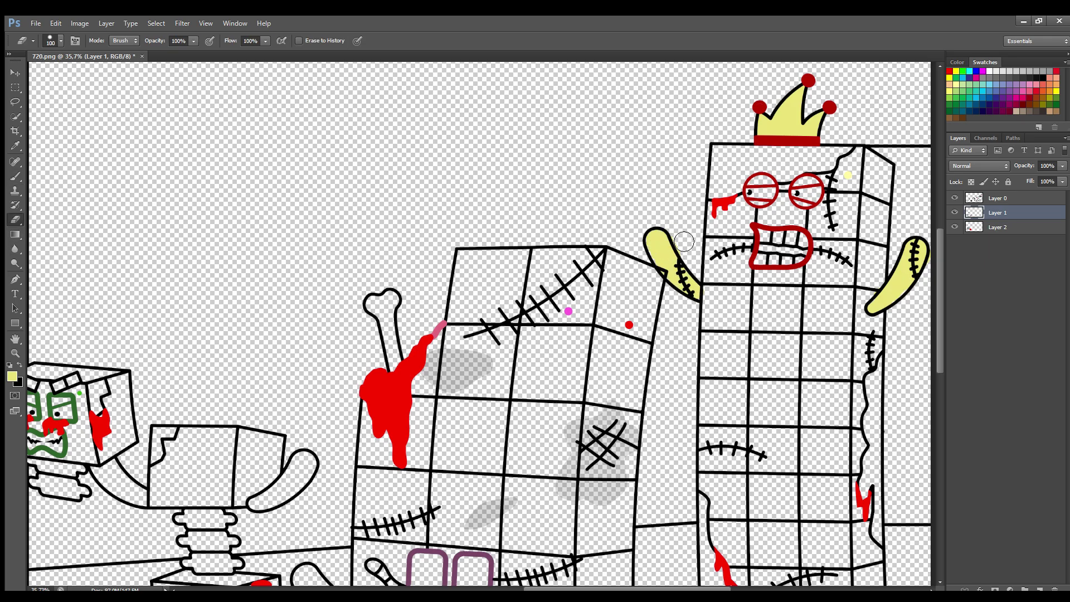
key("i")
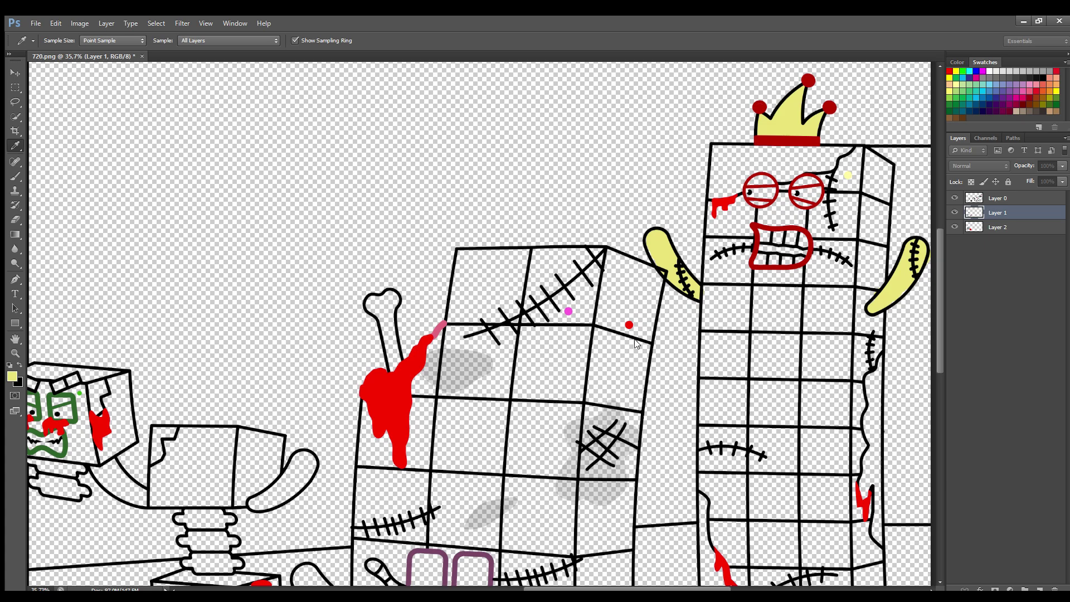
key("b")
left_click(808, 232, "alt")
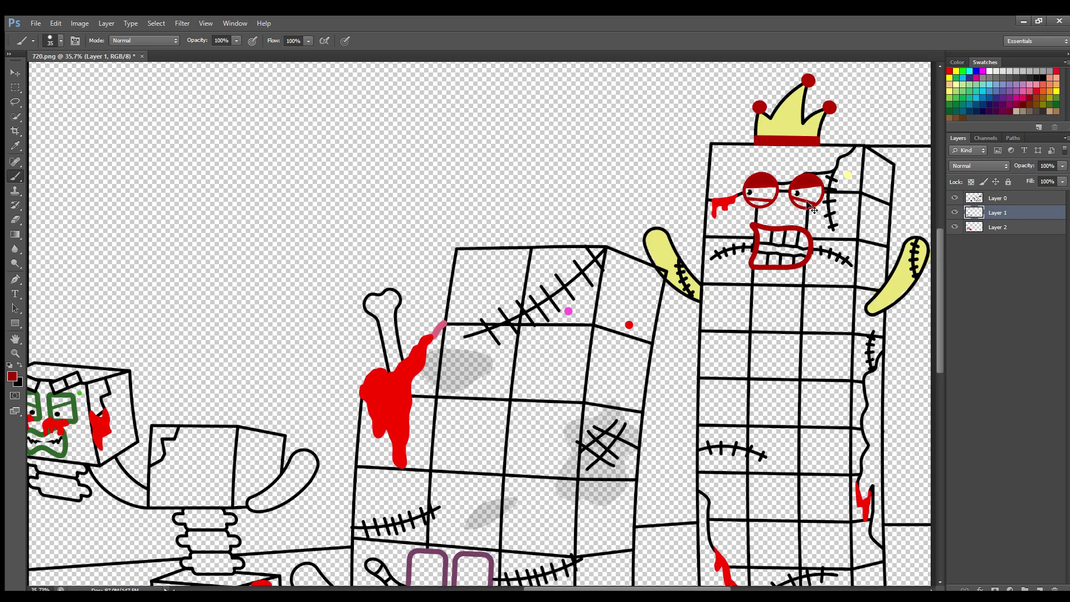
left_click(756, 196, "alt")
key("bracketright")
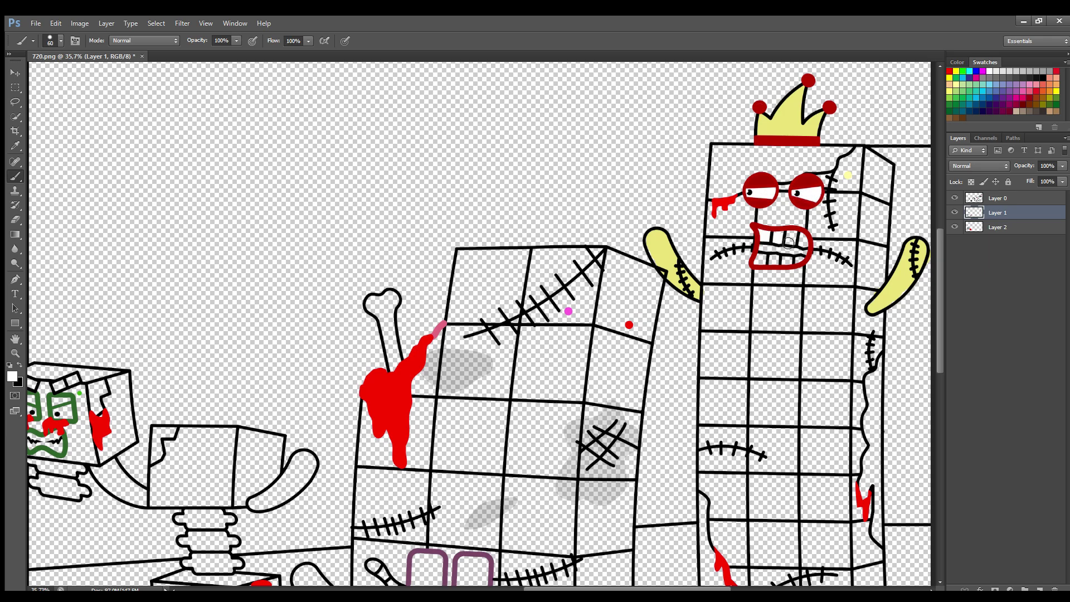
key("x")
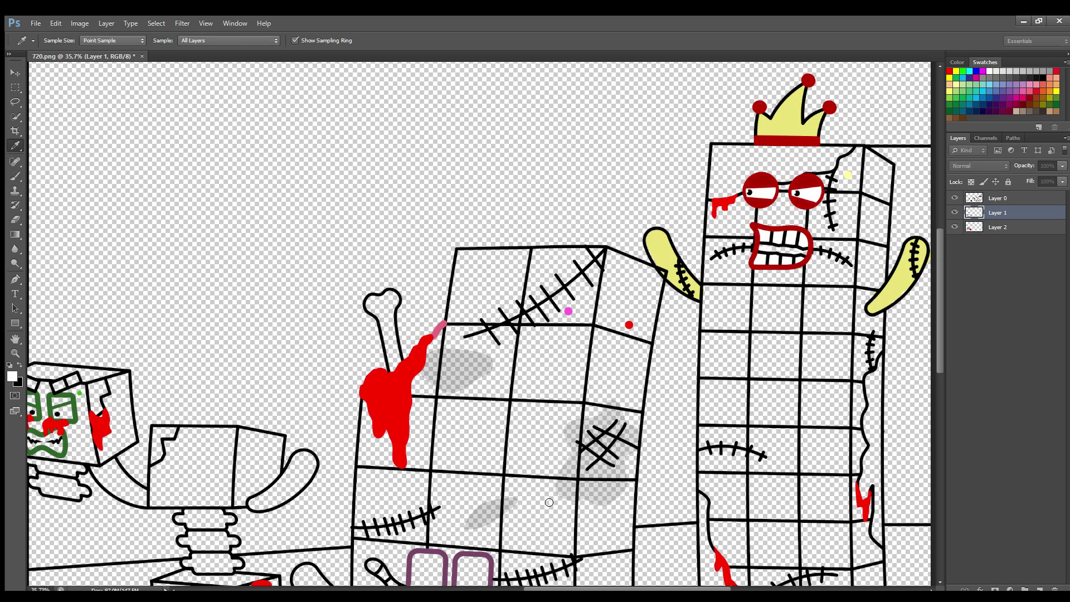
key("bracketleft")
key("bracketleft")
key("bracketleft")
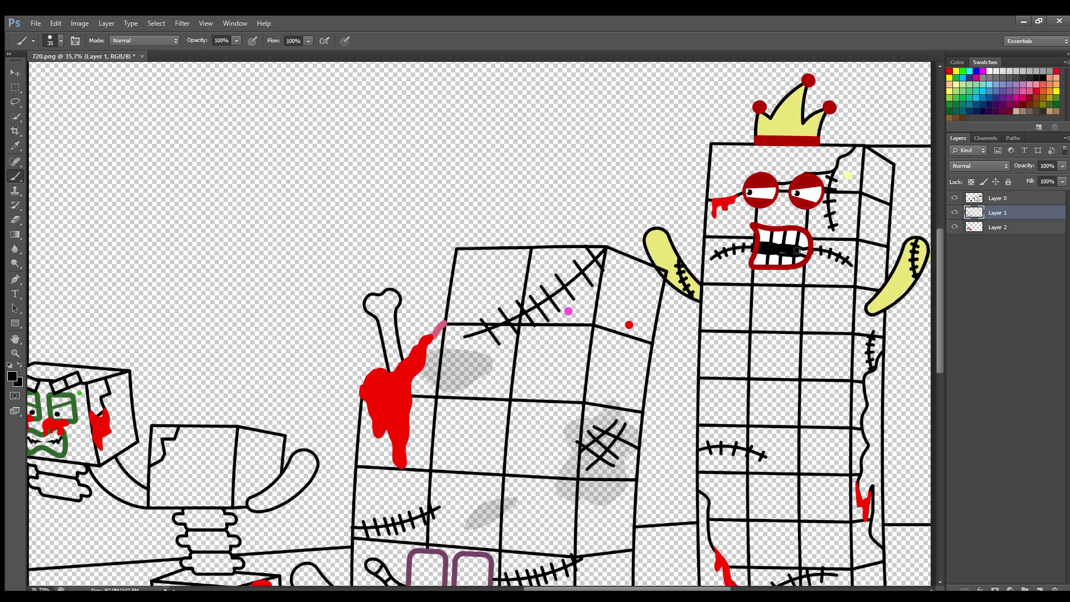
- Sample pale yellow and paint the tall figure's right and left legs
left_click(13, 376)
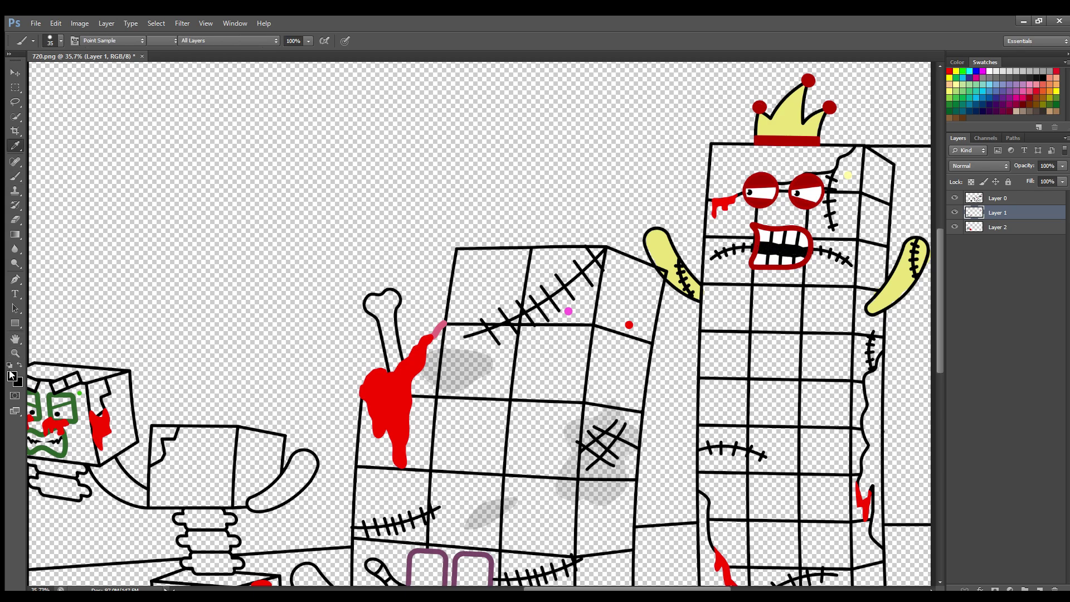
left_click(904, 275)
left_click(971, 366)
left_click_drag(939, 351, 937, 400)
key("bracketright")
key("bracketright")
key("bracketright")
mouse_move(847, 455)
left_mouse_down()
mouse_move(863, 498)
mouse_move(875, 499)
mouse_move(859, 454)
left_mouse_up()
mouse_move(734, 455)
left_mouse_down()
mouse_move(726, 501)
mouse_move(741, 455)
left_mouse_up()
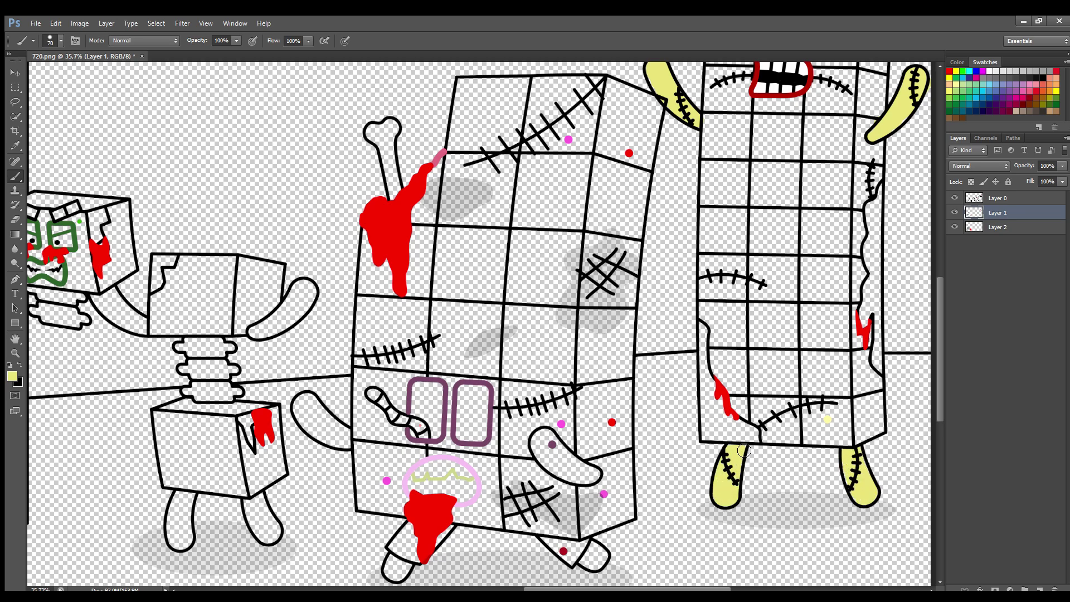
- Paint pink flesh down the tall figure's right edge, lower-left edge and head's top-left corner
key("i")
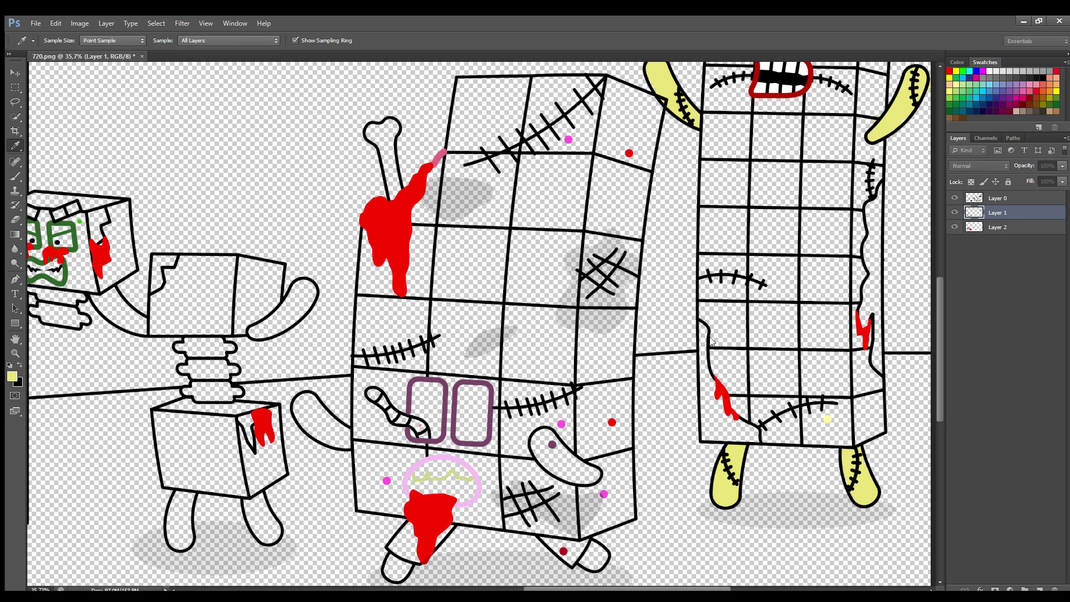
left_click(605, 361)
key("Return")
key("bracketleft")
mouse_move(880, 184)
left_mouse_down()
mouse_move(872, 232)
mouse_move(870, 205)
mouse_move(865, 319)
mouse_move(865, 327)
mouse_move(877, 310)
mouse_move(877, 358)
left_mouse_up()
key("bracketleft")
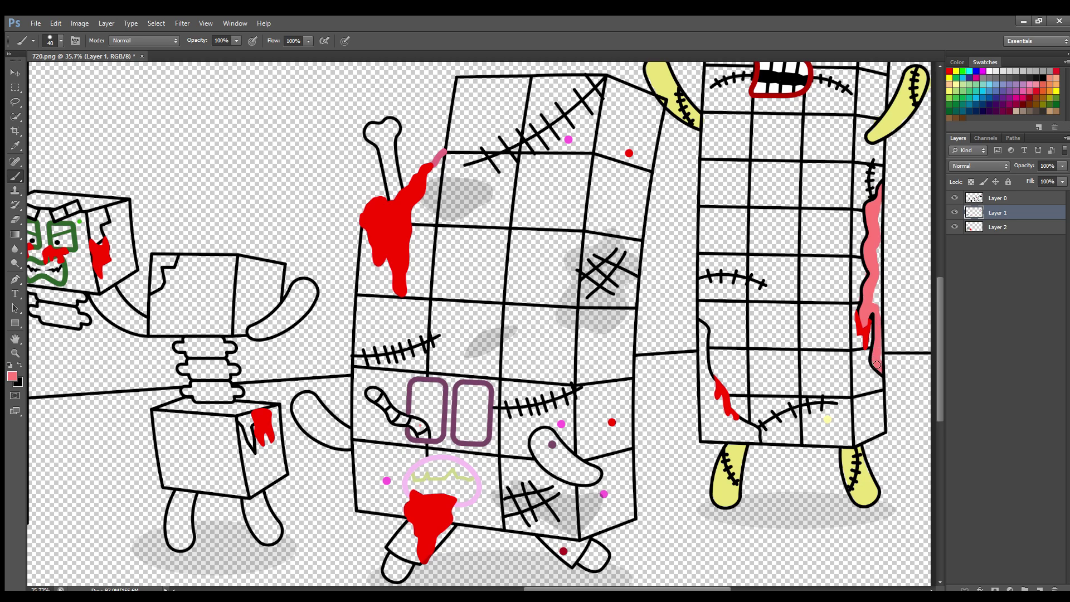
mouse_move(879, 314)
left_mouse_down()
mouse_move(878, 211)
mouse_move(877, 292)
left_mouse_up()
mouse_move(703, 323)
left_mouse_down()
mouse_move(707, 438)
mouse_move(755, 437)
mouse_move(724, 410)
left_mouse_up()
mouse_move(704, 352)
left_mouse_down()
mouse_move(718, 431)
mouse_move(741, 430)
left_mouse_up()
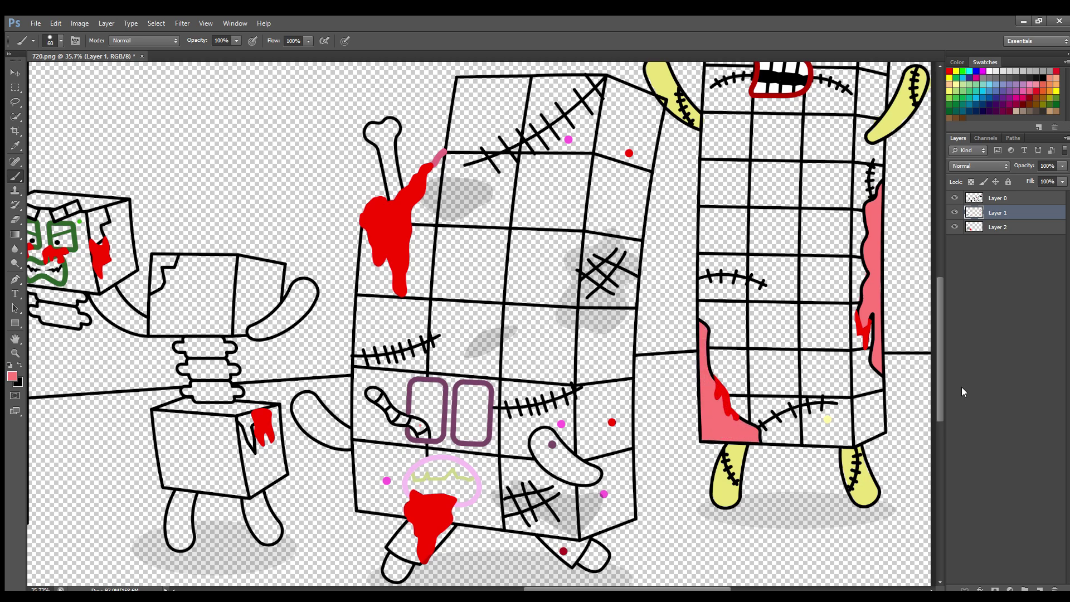
scroll(938, 349, "up", 5)
mouse_move(720, 127)
left_mouse_down()
mouse_move(714, 173)
mouse_move(718, 135)
mouse_move(719, 171)
mouse_move(749, 151)
mouse_move(791, 156)
mouse_move(837, 132)
mouse_move(828, 144)
mouse_move(849, 126)
mouse_move(782, 125)
mouse_move(829, 129)
mouse_move(729, 161)
mouse_move(728, 133)
mouse_move(772, 128)
mouse_move(766, 150)
left_mouse_up()
- Finish the pink head band, then paint the right column and bottom row pale yellow on Layer 2
key("bracketright")
key("bracketright")
key("bracketright")
left_click(998, 228)
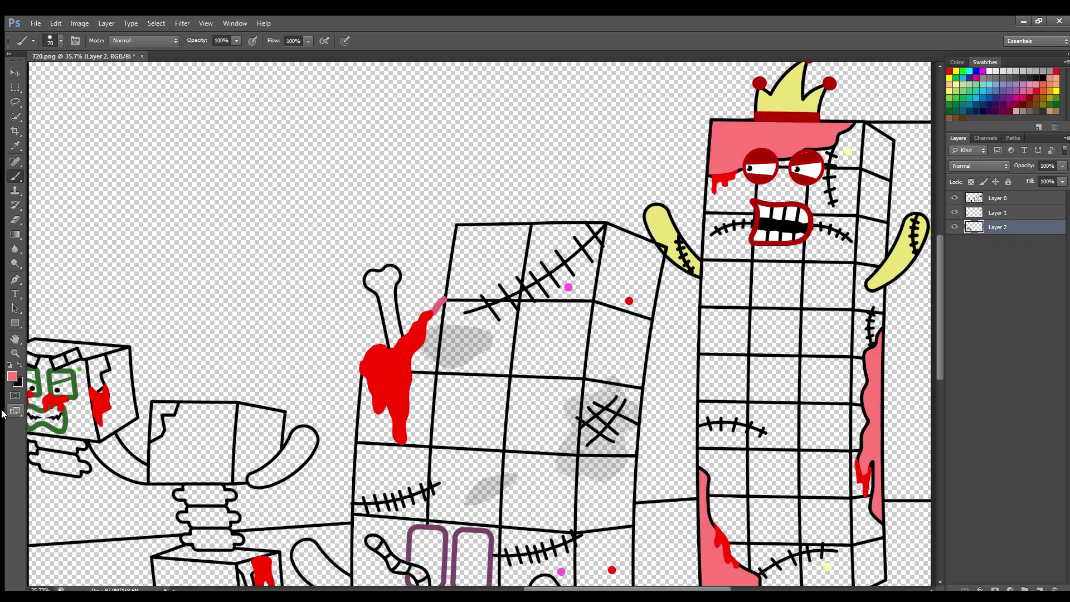
left_click(10, 375)
left_click(848, 152)
key("Return")
key("bracketright")
- Fill the remaining body and side face pale yellow, then reselect Layer 1
key("bracketright")
key("bracketright")
key("bracketright")
key("bracketright")
mouse_move(859, 132)
left_mouse_down()
mouse_move(836, 312)
mouse_move(850, 585)
mouse_move(719, 490)
mouse_move(723, 387)
left_mouse_up()
mouse_move(721, 183)
left_mouse_down()
mouse_move(725, 476)
mouse_move(762, 515)
mouse_move(744, 356)
mouse_move(792, 569)
mouse_move(780, 184)
mouse_move(813, 560)
mouse_move(797, 268)
mouse_move(813, 192)
left_mouse_up()
key("bracketright")
left_click_drag(867, 142, 853, 573)
left_click_drag(939, 360, 939, 370)
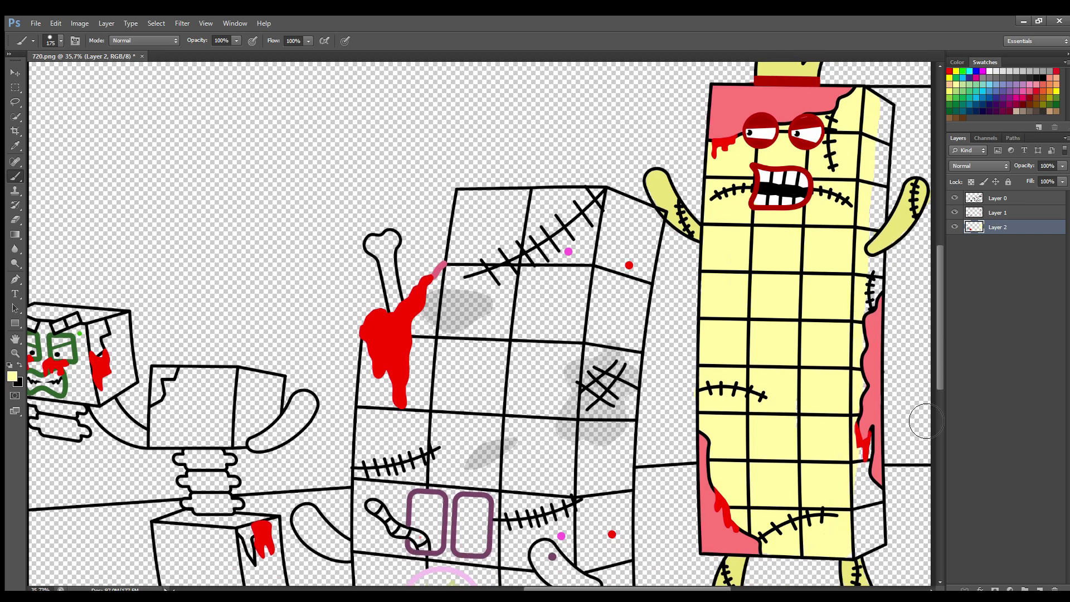
mouse_move(865, 547)
left_mouse_down()
mouse_move(885, 539)
mouse_move(872, 452)
mouse_move(857, 529)
left_mouse_up()
key("bracketleft")
key("bracketleft")
key("bracketleft")
left_click_drag(884, 109, 870, 365)
left_click(997, 212)
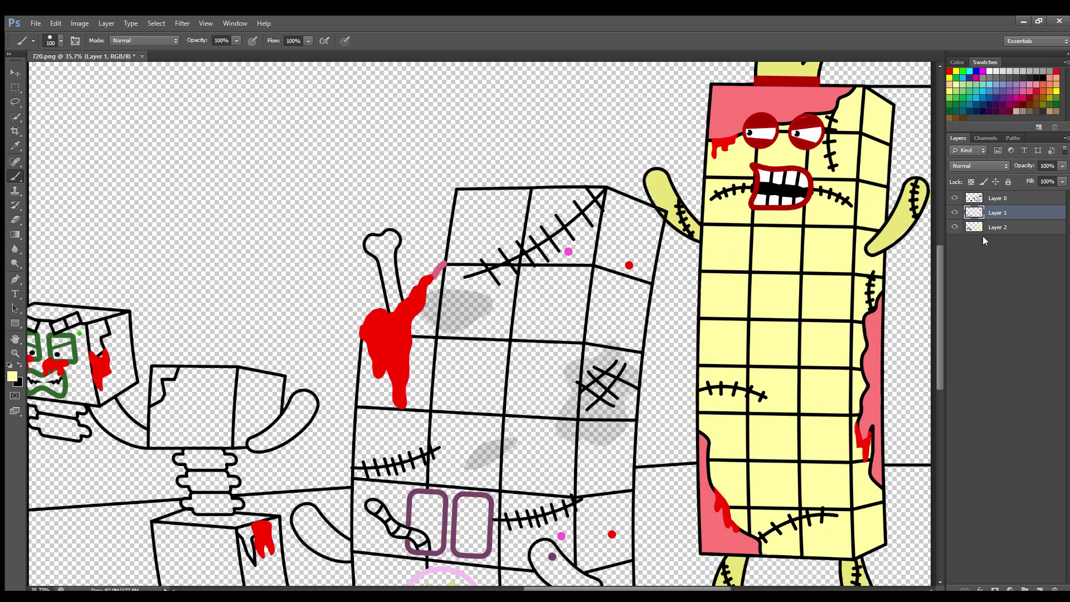
scroll(938, 319, "down", 2)
- Sample pink from the drawing and paint the worm's head pink with a smaller brush
key("i")
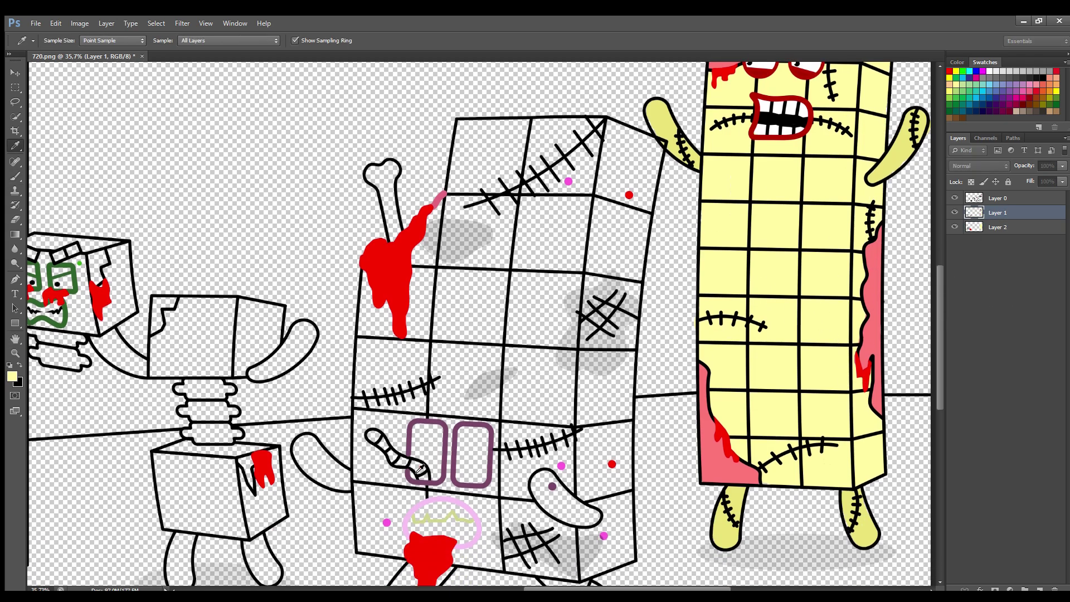
left_click(418, 471)
key("b")
key("bracketleft")
key("bracketleft")
key("bracketleft")
left_click_drag(371, 435, 382, 443)
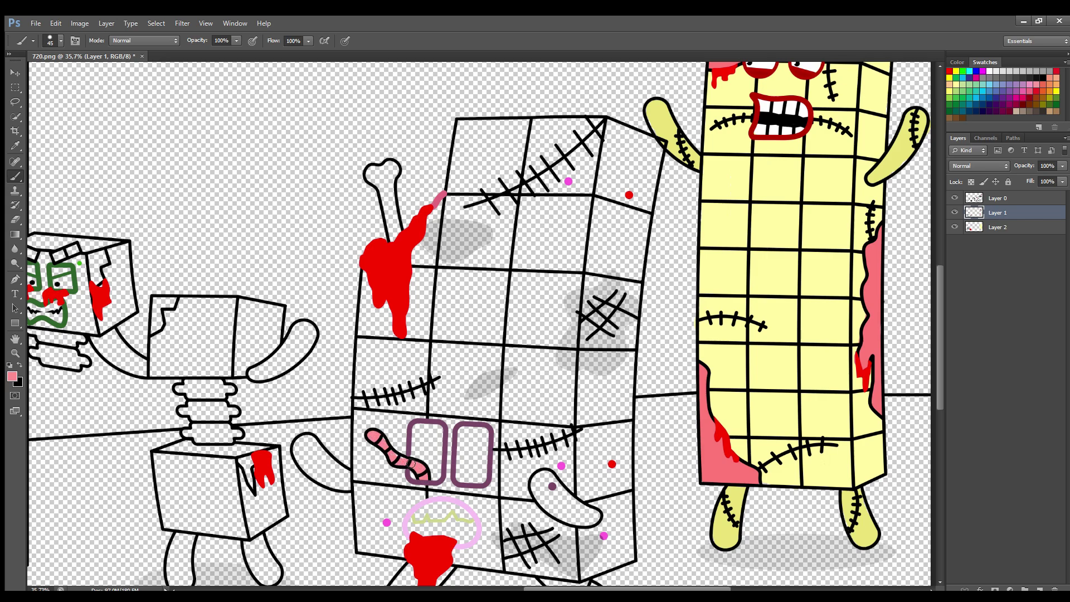
- Dab yellow-green beside the mouth and paint the bone pale yellow-green
left_click(429, 520, "alt")
mouse_move(419, 516)
left_mouse_down()
mouse_move(423, 538)
mouse_move(471, 536)
mouse_move(416, 527)
mouse_move(434, 506)
mouse_move(470, 518)
left_mouse_up()
left_click(427, 492, "alt")
key("bracketright")
key("bracketright")
key("alt")
left_click(420, 522, "alt")
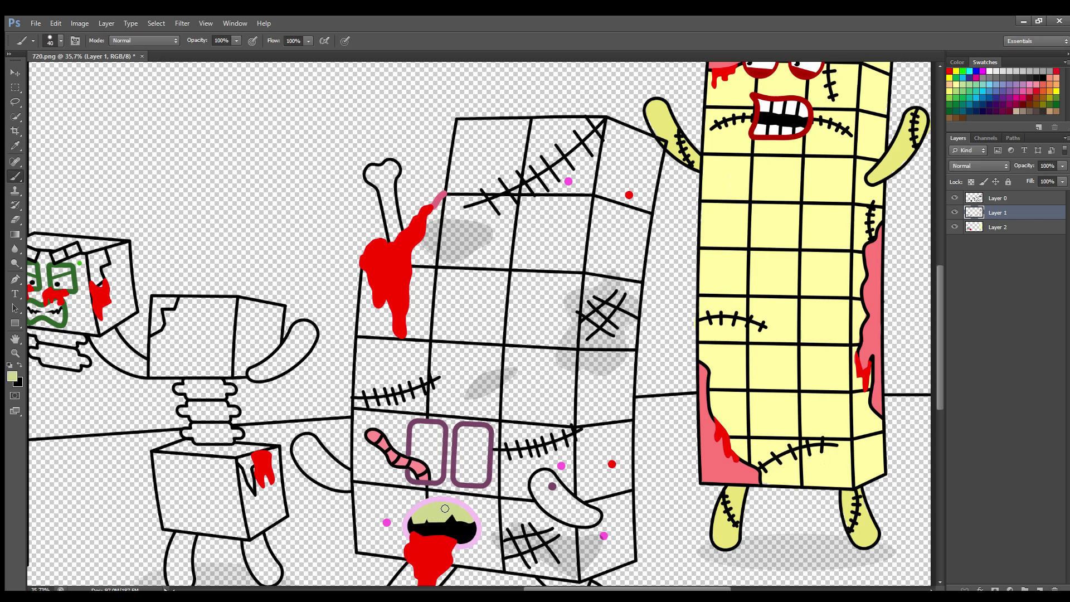
key("alt")
key("bracketleft")
key("bracketleft")
mouse_move(378, 179)
left_mouse_down()
mouse_move(398, 243)
mouse_move(393, 170)
mouse_move(393, 190)
left_mouse_up()
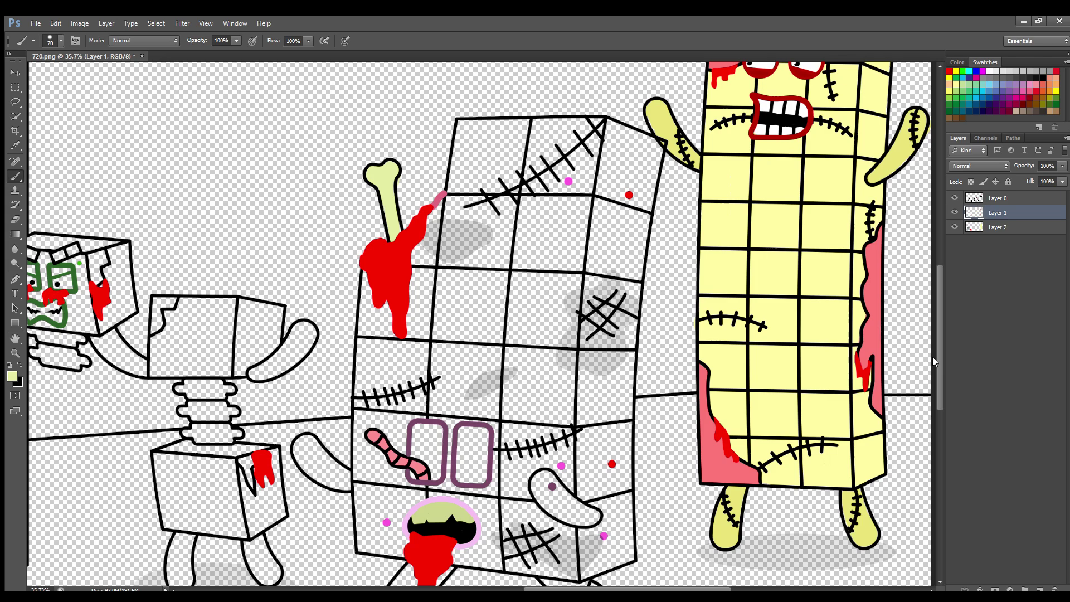
- Paint the middle figure's right arm, left arm and left foot dark purple
scroll(932, 361, "down", 2)
key("i")
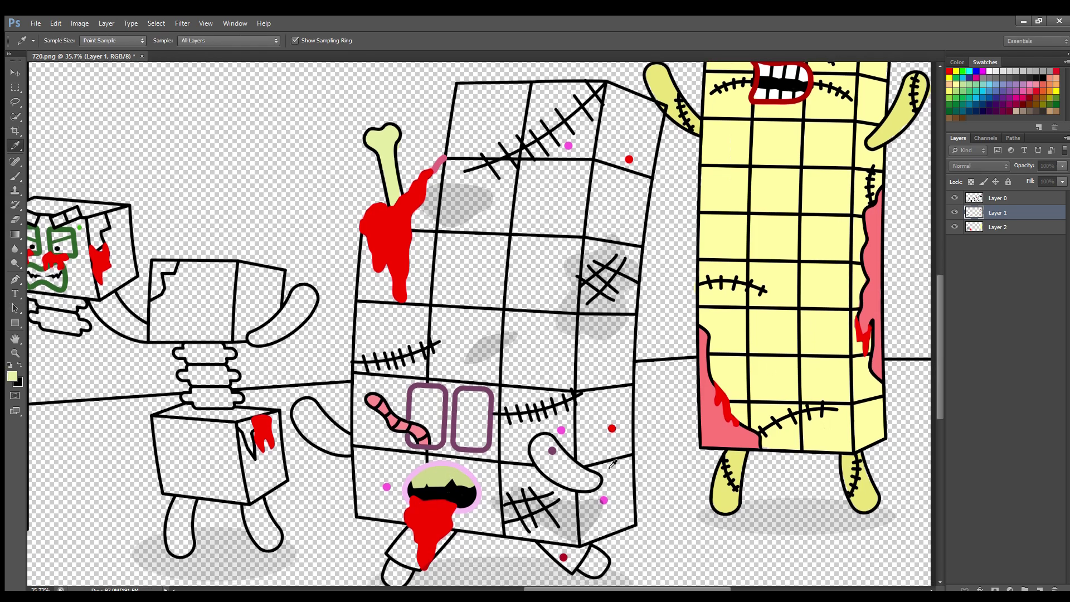
left_click(551, 451)
key("b")
key("bracketright")
mouse_move(597, 486)
left_mouse_down()
mouse_move(547, 455)
mouse_move(552, 467)
mouse_move(586, 482)
mouse_move(548, 443)
left_mouse_up()
key("e")
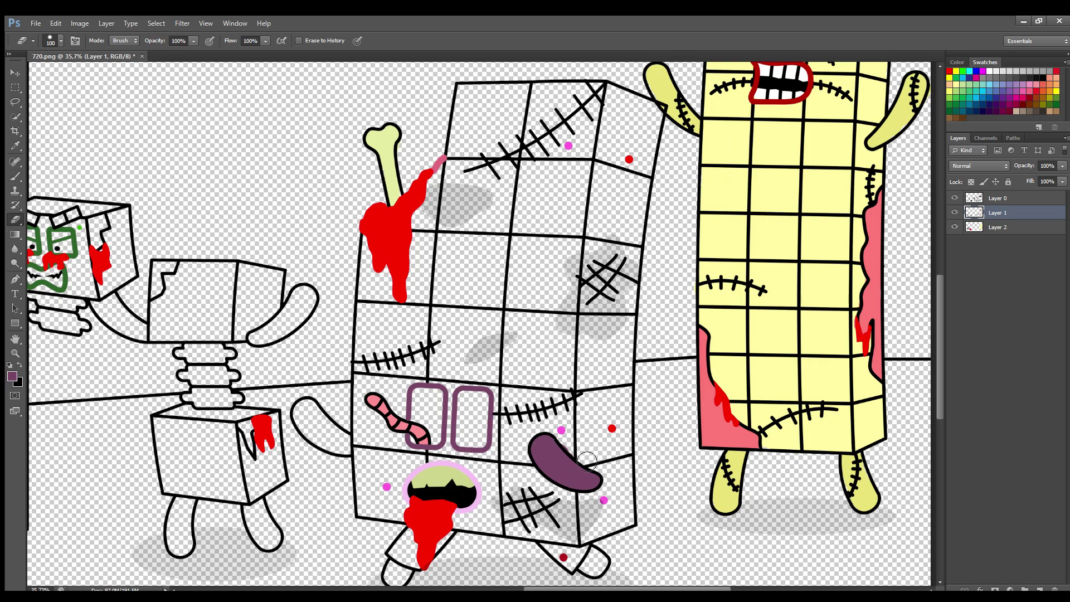
key("b")
mouse_move(357, 446)
left_mouse_down()
mouse_move(305, 417)
mouse_move(329, 447)
mouse_move(339, 438)
mouse_move(320, 419)
left_mouse_up()
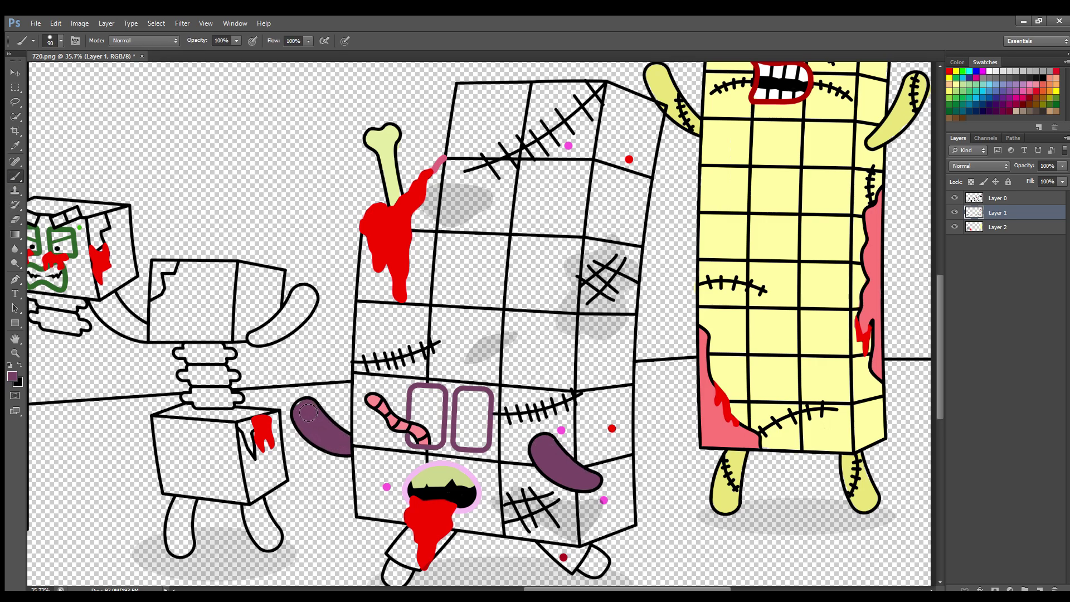
left_click_drag(941, 404, 940, 410)
key("bracketleft")
key("bracketleft")
key("bracketleft")
mouse_move(593, 532)
left_mouse_down()
mouse_move(583, 546)
mouse_move(600, 536)
left_mouse_up()
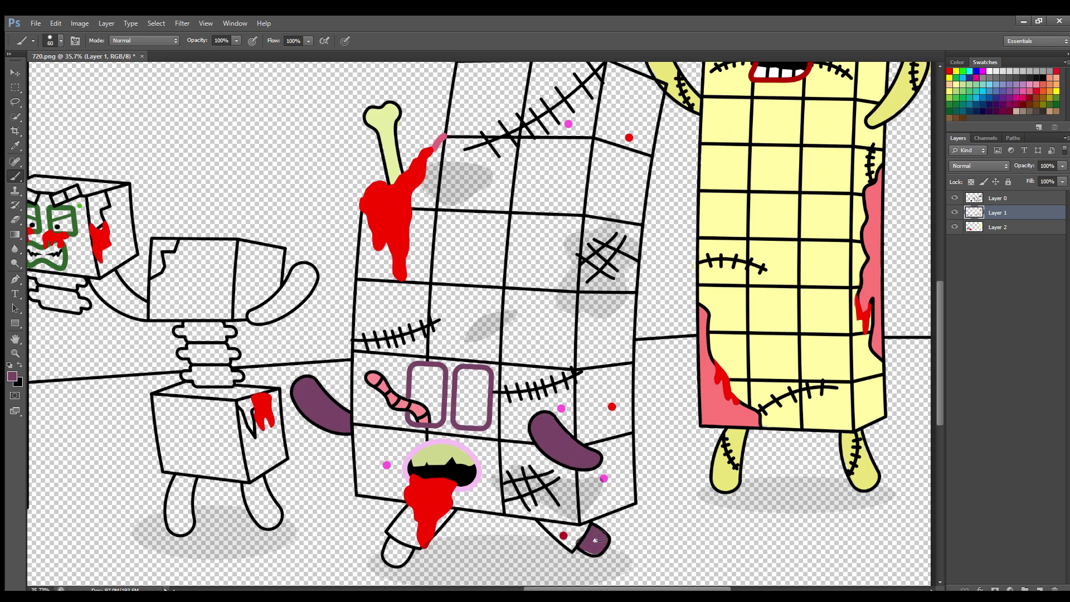
left_click_drag(391, 545, 402, 560)
- Sample dark red and paint it inside the right and left legs
left_click(564, 535, "alt")
left_click_drag(544, 522, 560, 530)
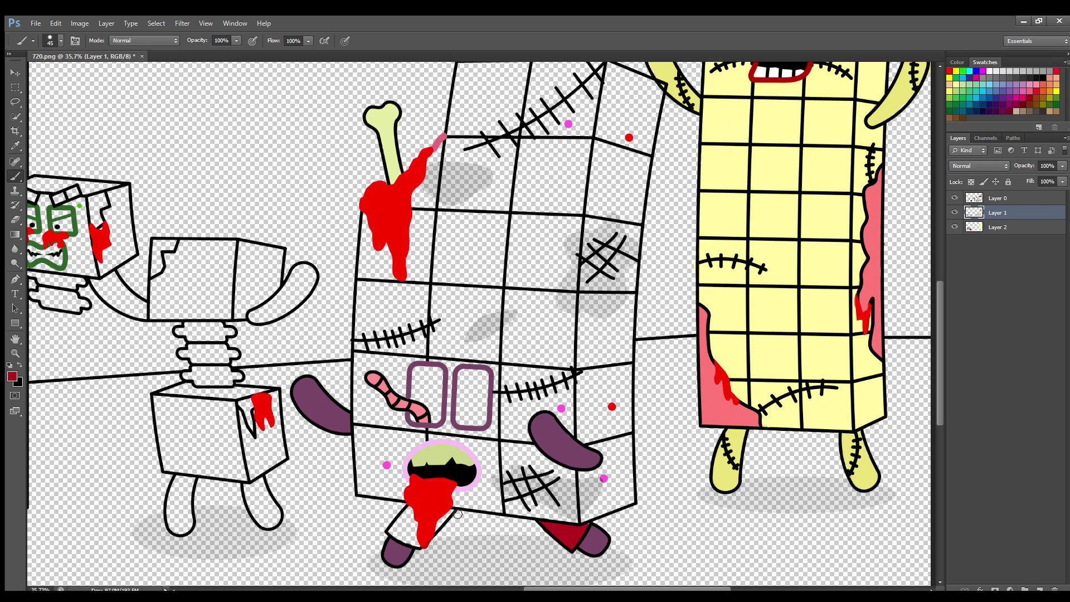
mouse_move(420, 542)
left_mouse_down()
mouse_move(393, 534)
mouse_move(402, 513)
mouse_move(416, 536)
left_mouse_up()
- Reset to default colours and fill the left eye white with a larger brush
key("d")
key("x")
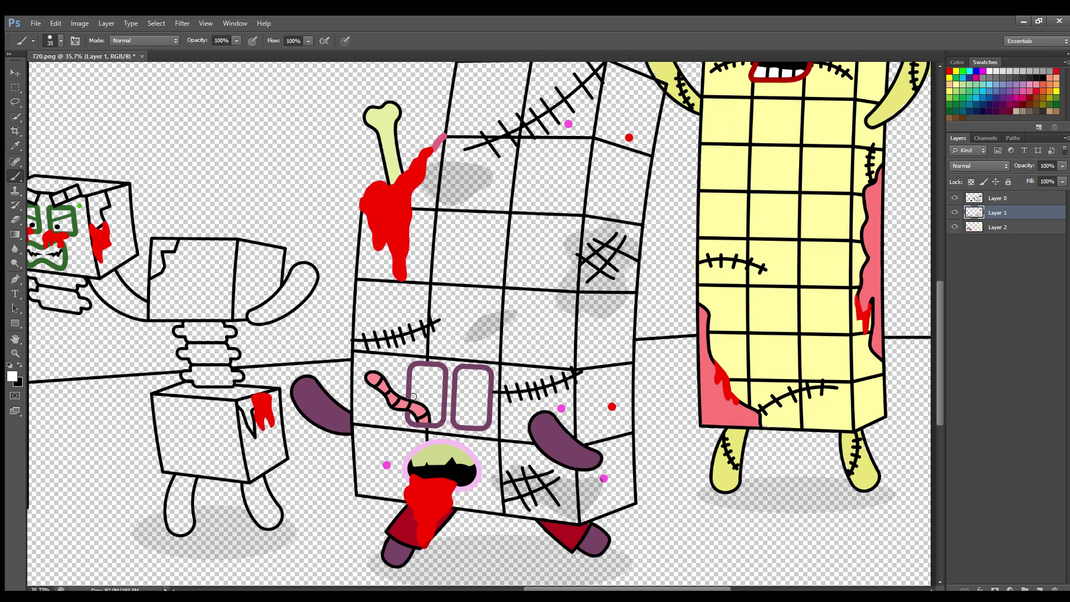
key("bracketright")
mouse_move(439, 392)
left_mouse_down()
mouse_move(416, 396)
mouse_move(424, 377)
mouse_move(437, 417)
mouse_move(432, 378)
mouse_move(472, 381)
mouse_move(469, 423)
mouse_move(484, 382)
left_mouse_up()
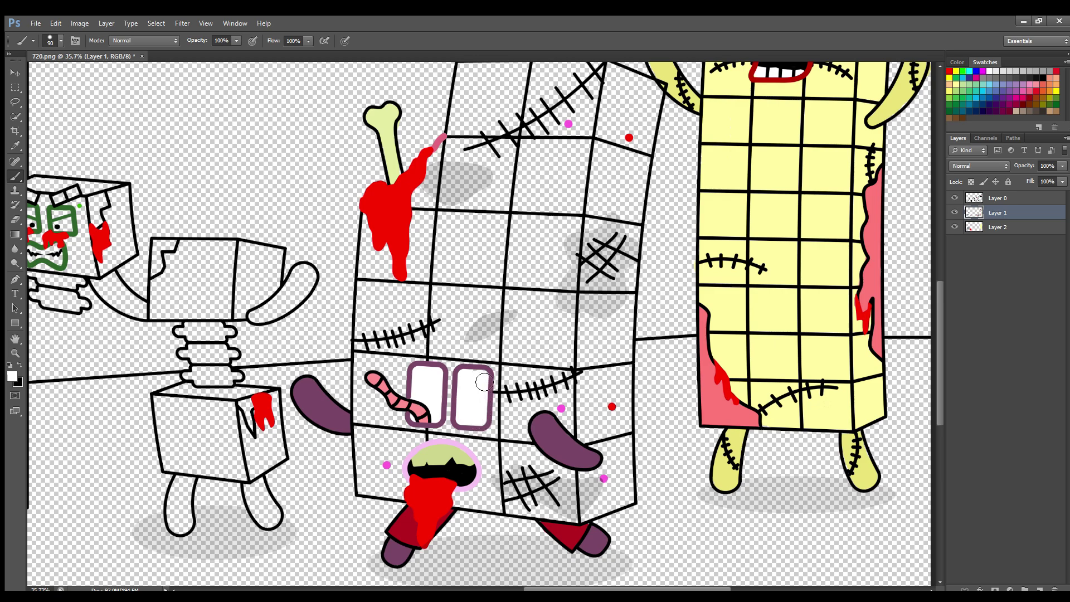
- Paint the right eye interior pale yellow sampled from the drawing
key("i")
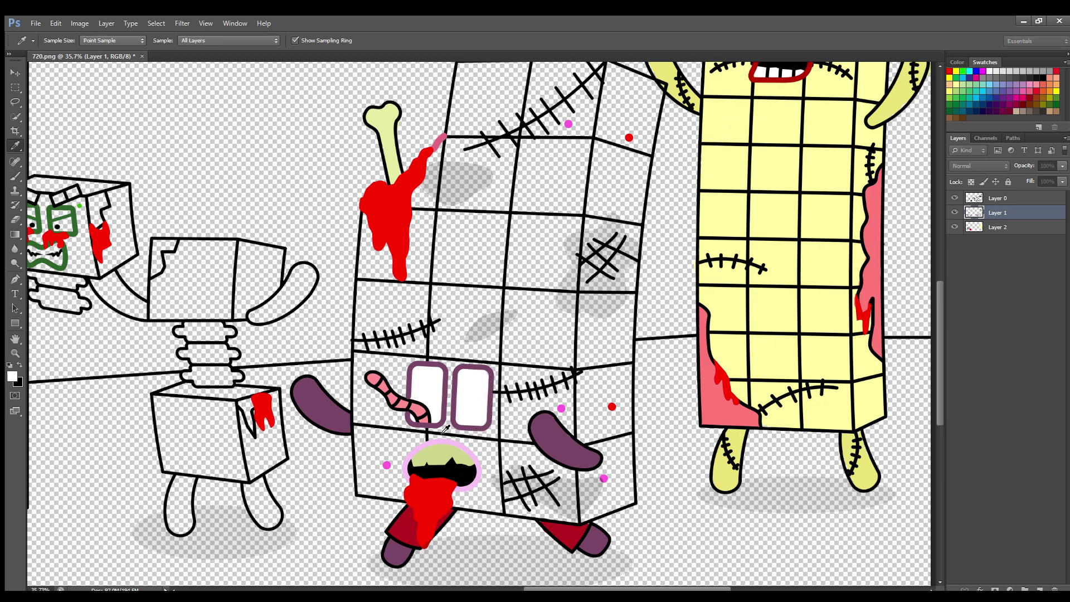
left_click(730, 402)
key("b")
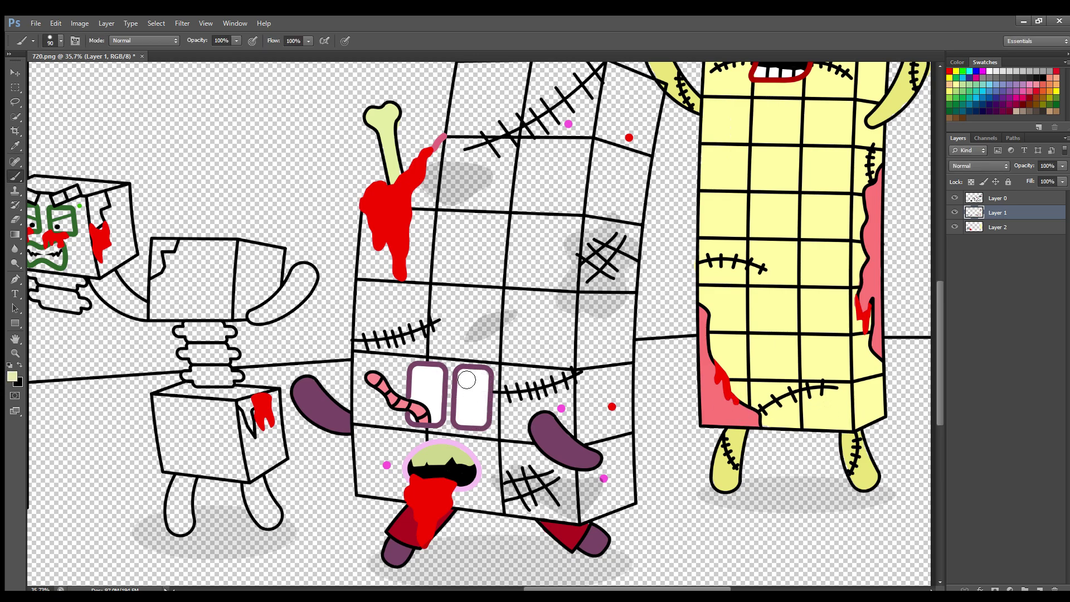
mouse_move(466, 380)
left_mouse_down()
mouse_move(469, 424)
mouse_move(484, 422)
mouse_move(486, 384)
mouse_move(445, 377)
mouse_move(435, 420)
mouse_move(419, 375)
mouse_move(431, 378)
mouse_move(421, 414)
left_mouse_up()
key("bracketleft")
key("bracketleft")
key("bracketleft")
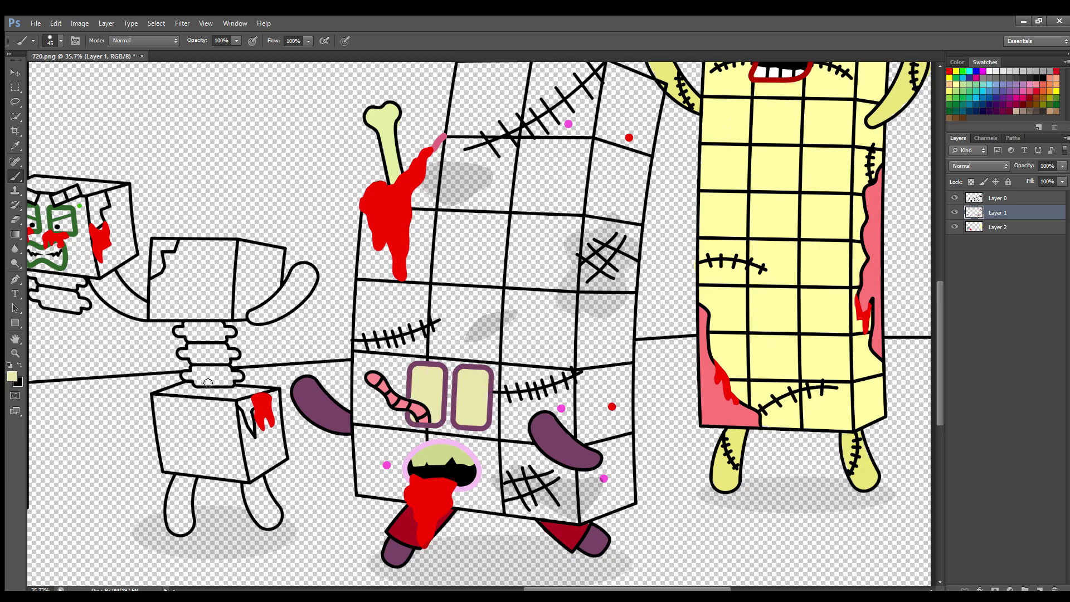
left_click(104, 244, "alt")
- Paint a soft red glow dot in the right eye
key("bracketright")
left_click(469, 403)
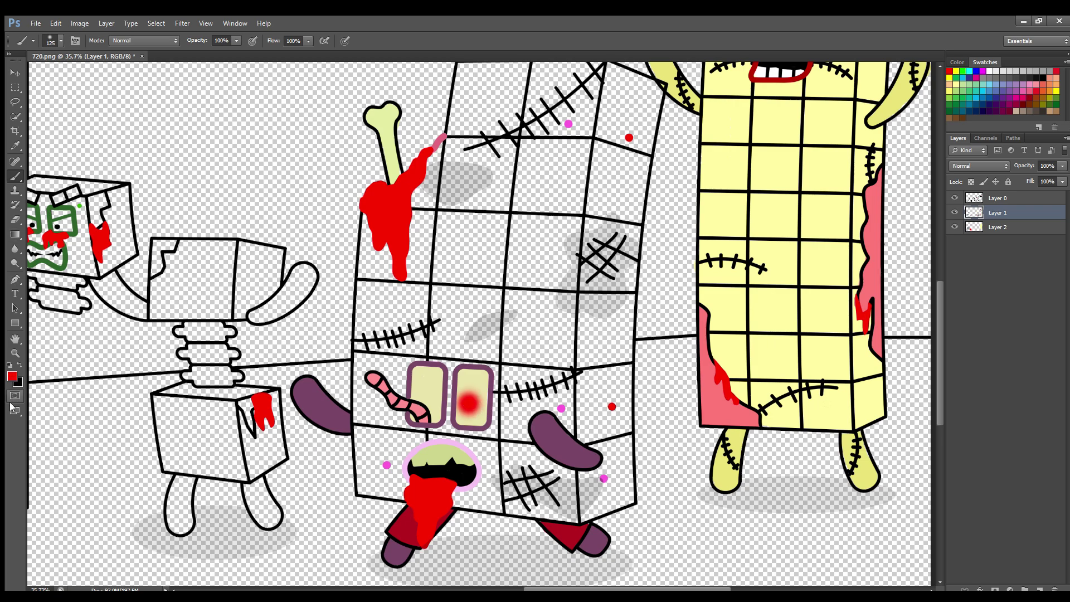
left_click(610, 540, "alt")
left_click(61, 40)
key("bracketleft")
key("bracketleft")
- On Layer 2, paint the middle character's left column white and fill its gaps
left_click(1013, 229)
key("x")
key("bracketright")
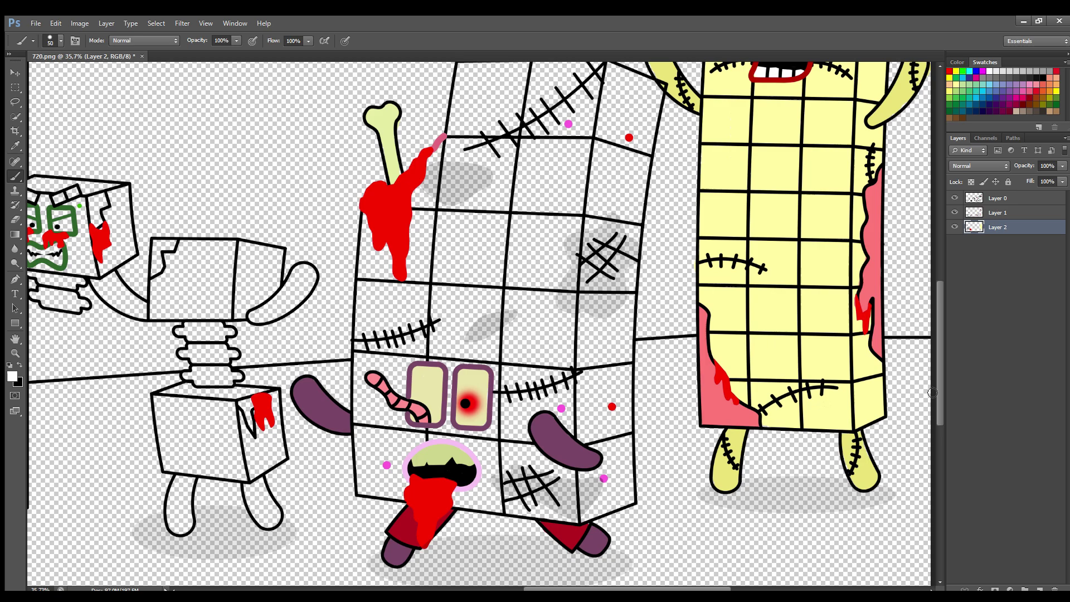
scroll(738, 195, "up", 1)
key("bracketright")
key("bracketright")
mouse_move(468, 110)
left_mouse_down()
mouse_move(465, 186)
mouse_move(412, 305)
mouse_move(384, 265)
mouse_move(391, 341)
mouse_move(381, 281)
mouse_move(370, 461)
mouse_move(460, 471)
mouse_move(498, 439)
mouse_move(533, 118)
mouse_move(488, 121)
mouse_move(499, 269)
mouse_move(477, 434)
mouse_move(408, 453)
mouse_move(430, 321)
mouse_move(476, 221)
mouse_move(446, 427)
mouse_move(464, 265)
left_mouse_up()
key("bracketright")
key("bracketright")
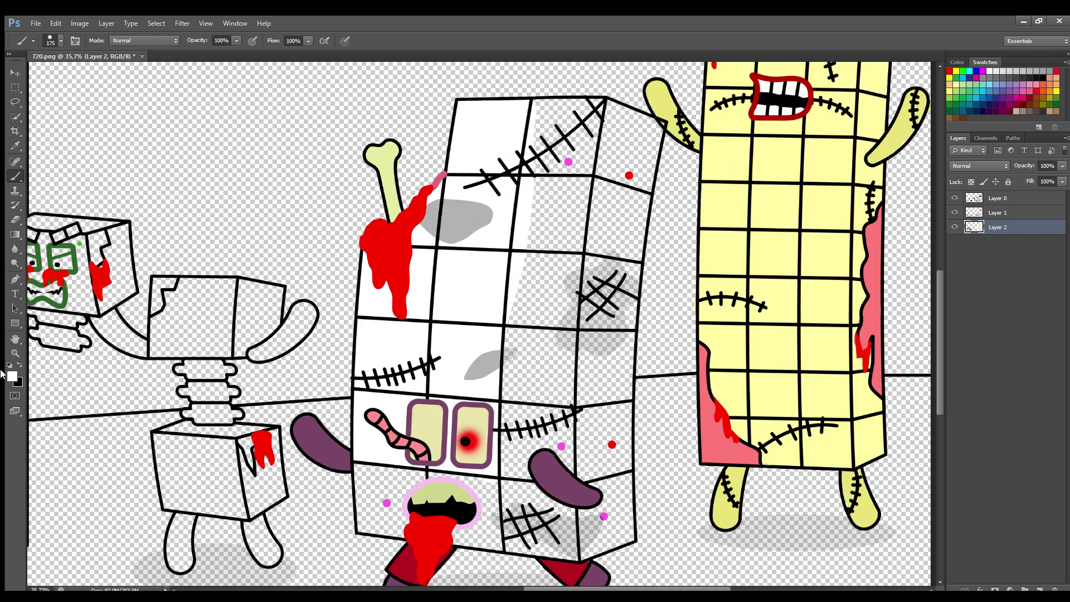
left_click(11, 376)
- Sample magenta and paint the middle column and the gaps left of the mouth
left_click(568, 163)
key("Return")
key("bracketleft")
mouse_move(538, 103)
left_mouse_down()
mouse_move(528, 509)
mouse_move(425, 506)
mouse_move(463, 488)
mouse_move(397, 486)
mouse_move(363, 471)
mouse_move(369, 530)
mouse_move(581, 559)
mouse_move(492, 528)
left_mouse_up()
key("bracketright")
key("bracketleft")
key("bracketleft")
key("bracketleft")
key("bracketleft")
- Extend the magenta across the bottom row and fill the right column
key("bracketleft")
key("bracketright")
key("bracketright")
key("bracketright")
mouse_move(379, 489)
left_mouse_down()
mouse_move(435, 491)
mouse_move(383, 514)
mouse_move(438, 517)
left_mouse_up()
key("bracketright")
mouse_move(481, 522)
left_mouse_down()
mouse_move(585, 534)
mouse_move(605, 491)
mouse_move(627, 476)
mouse_move(631, 536)
mouse_move(591, 552)
mouse_move(613, 501)
mouse_move(622, 528)
left_mouse_up()
key("bracketleft")
key("bracketleft")
key("bracketleft")
key("bracketleft")
key("bracketleft")
key("bracketright")
key("bracketright")
key("bracketright")
key("bracketright")
mouse_move(569, 471)
left_mouse_down()
mouse_move(565, 398)
mouse_move(552, 341)
left_mouse_up()
mouse_move(555, 128)
left_mouse_down()
mouse_move(556, 114)
mouse_move(597, 151)
mouse_move(578, 460)
left_mouse_up()
left_click_drag(586, 144, 545, 439)
- Sample red and paint the character's side face solid red, edges first
left_click(16, 145)
left_click(628, 177)
key("b")
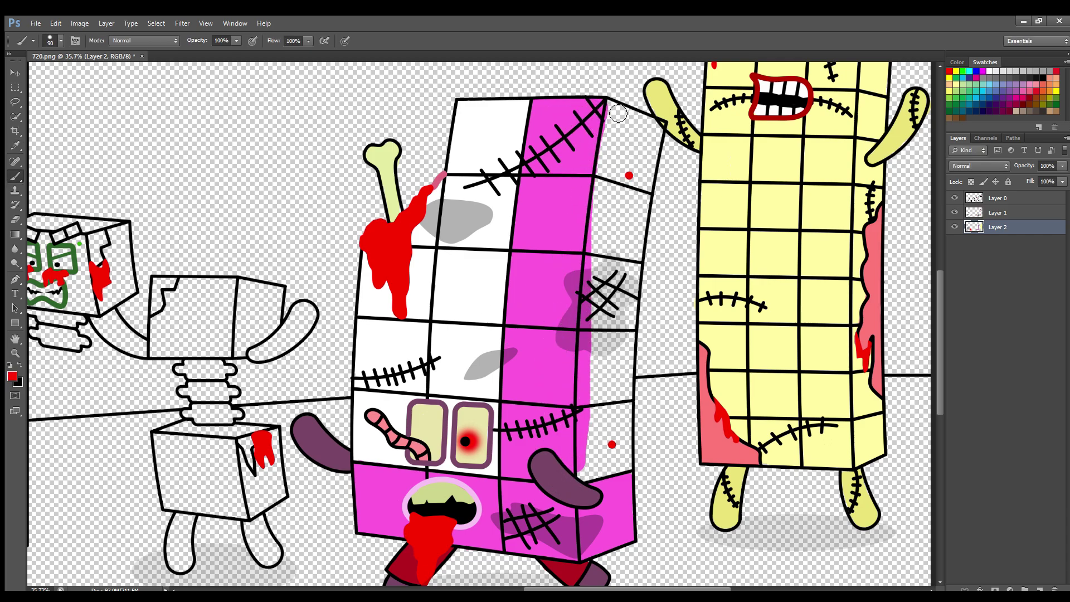
mouse_move(616, 106)
left_mouse_down()
mouse_move(615, 180)
mouse_move(622, 153)
mouse_move(614, 248)
mouse_move(608, 214)
mouse_move(607, 352)
mouse_move(598, 325)
mouse_move(594, 475)
mouse_move(625, 467)
mouse_move(623, 429)
left_mouse_up()
key("bracketleft")
key("bracketleft")
key("bracketleft")
key("bracketright")
mouse_move(618, 109)
left_mouse_down()
mouse_move(658, 135)
mouse_move(625, 305)
left_mouse_up()
key("bracketright")
key("bracketright")
key("bracketright")
mouse_move(639, 231)
left_mouse_down()
mouse_move(624, 357)
mouse_move(630, 468)
mouse_move(633, 147)
mouse_move(646, 152)
left_mouse_up()
- On Layer 1, paint the zombie's neck and vertebrae pale bone yellow
left_click(992, 212)
scroll(119, 401, "left", 5)
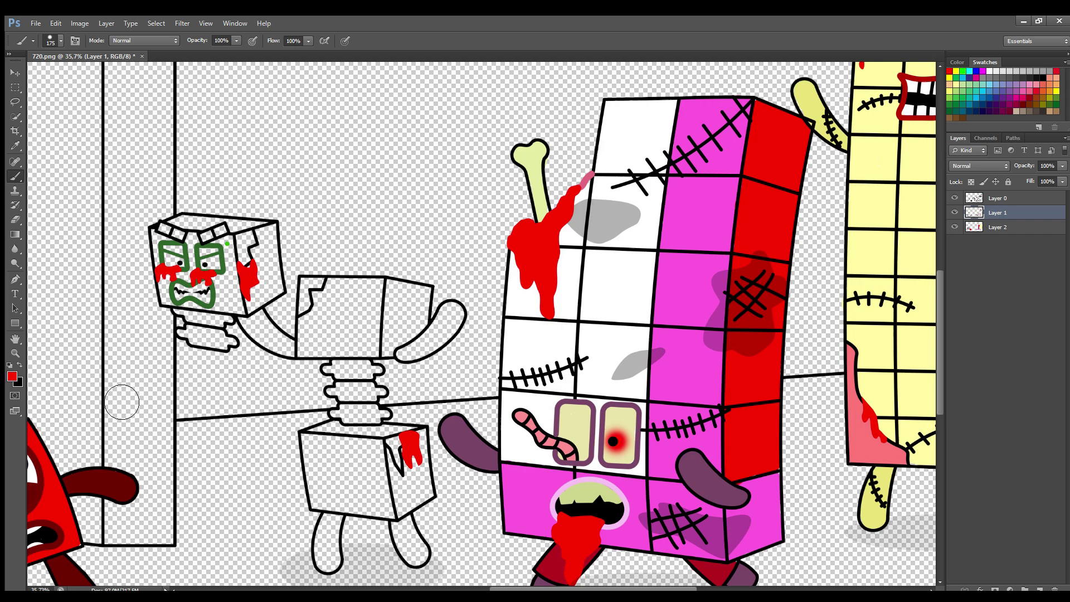
key("i")
left_click(537, 202)
key("b")
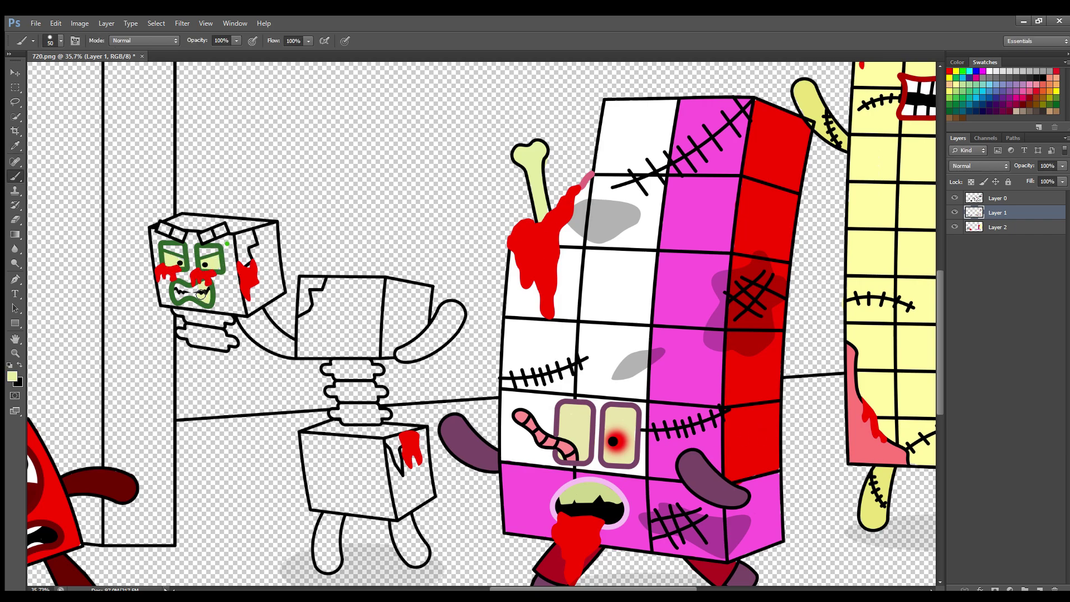
key("i")
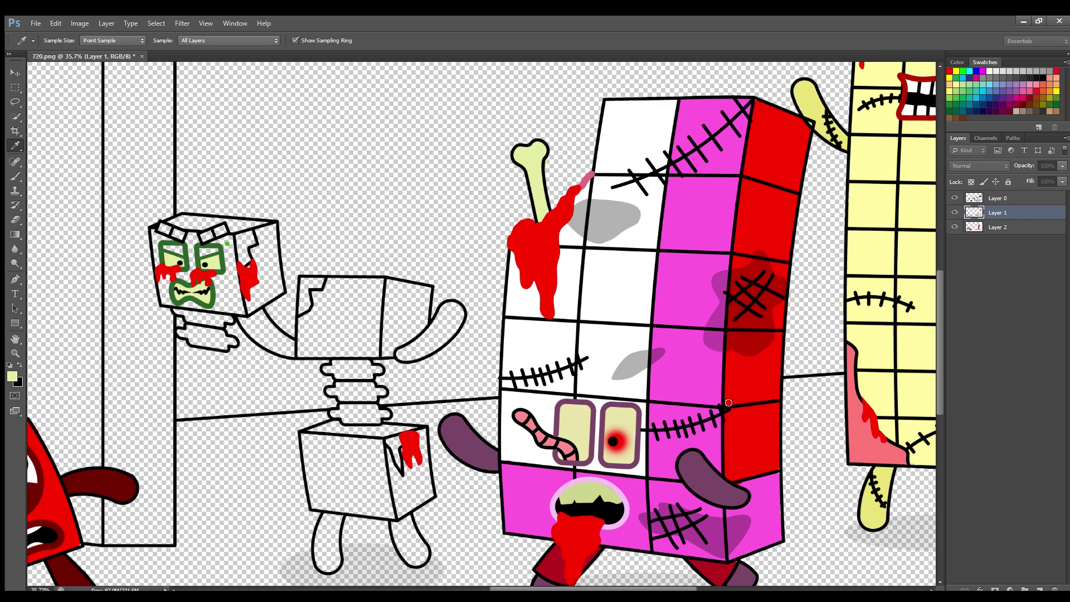
key("b")
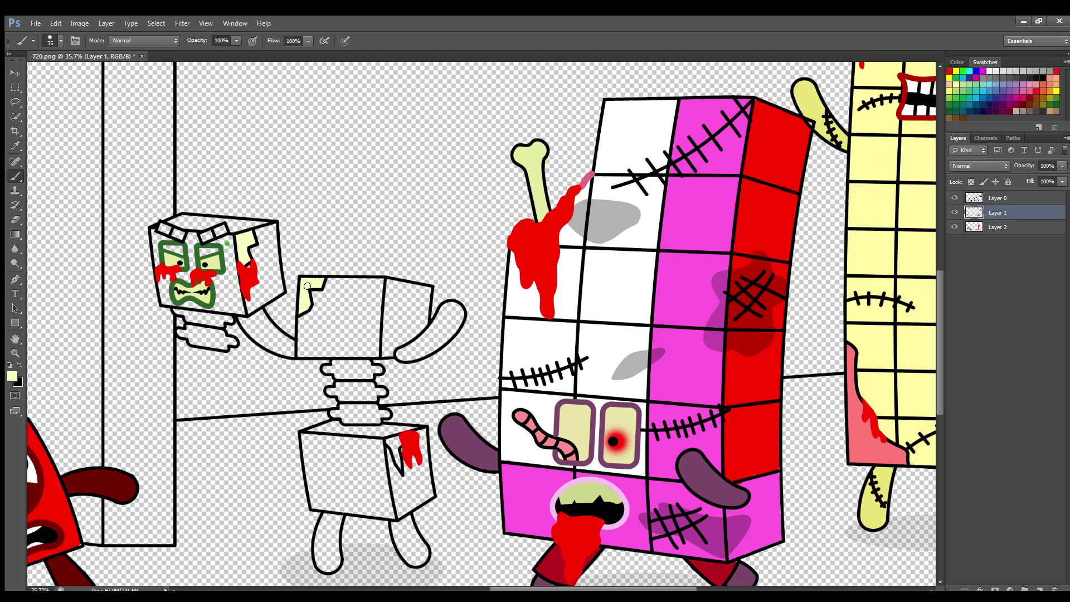
left_click_drag(175, 310, 219, 319)
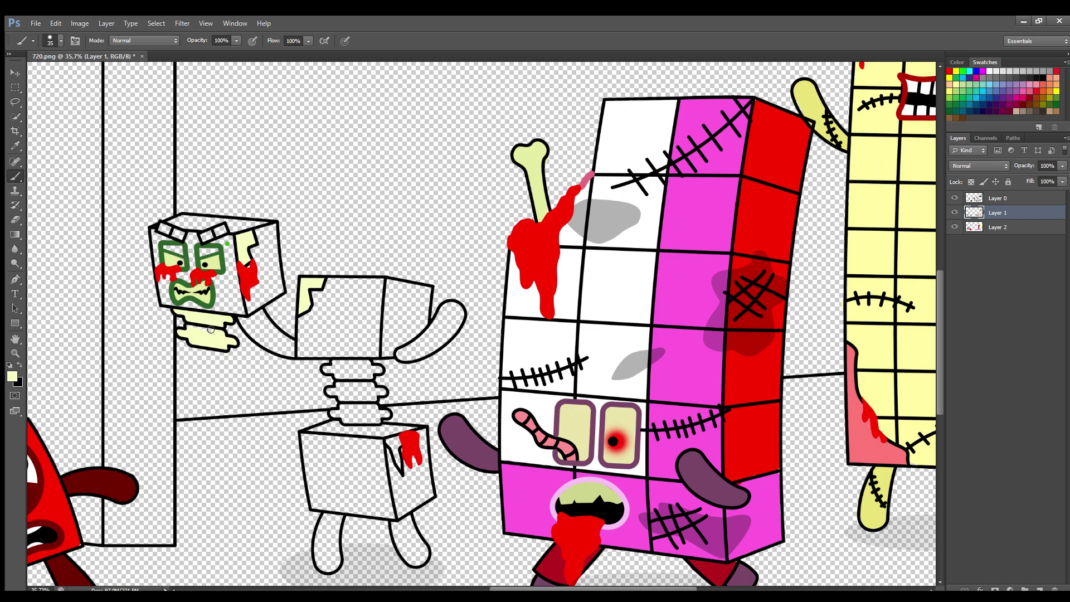
mouse_move(334, 362)
left_mouse_down()
mouse_move(380, 370)
mouse_move(329, 369)
left_mouse_up()
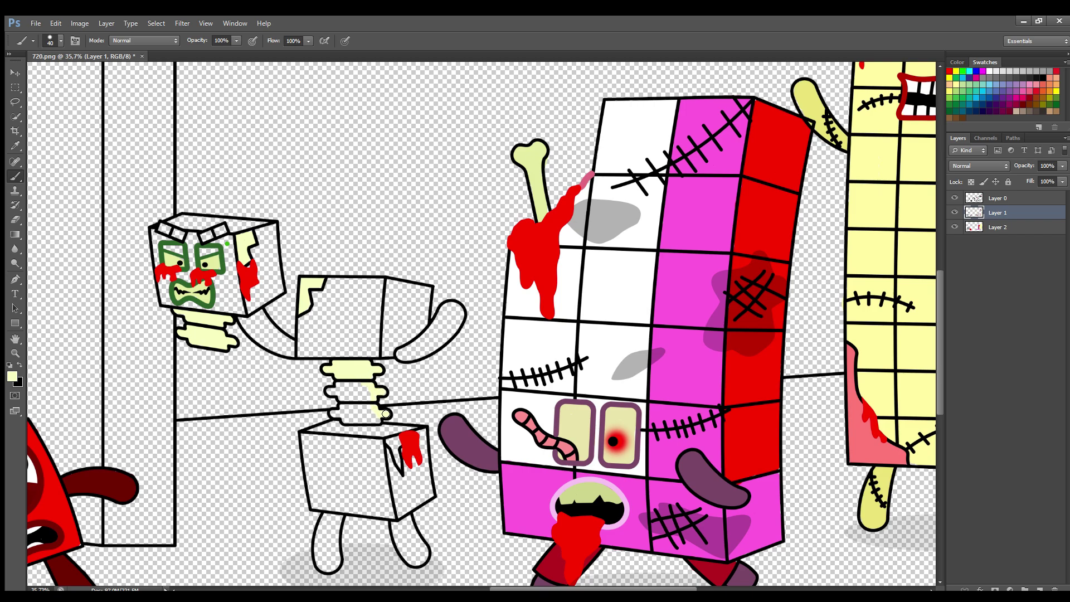
mouse_move(385, 414)
left_mouse_down()
mouse_move(332, 412)
mouse_move(339, 380)
mouse_move(373, 396)
mouse_move(355, 416)
mouse_move(351, 394)
left_mouse_up()
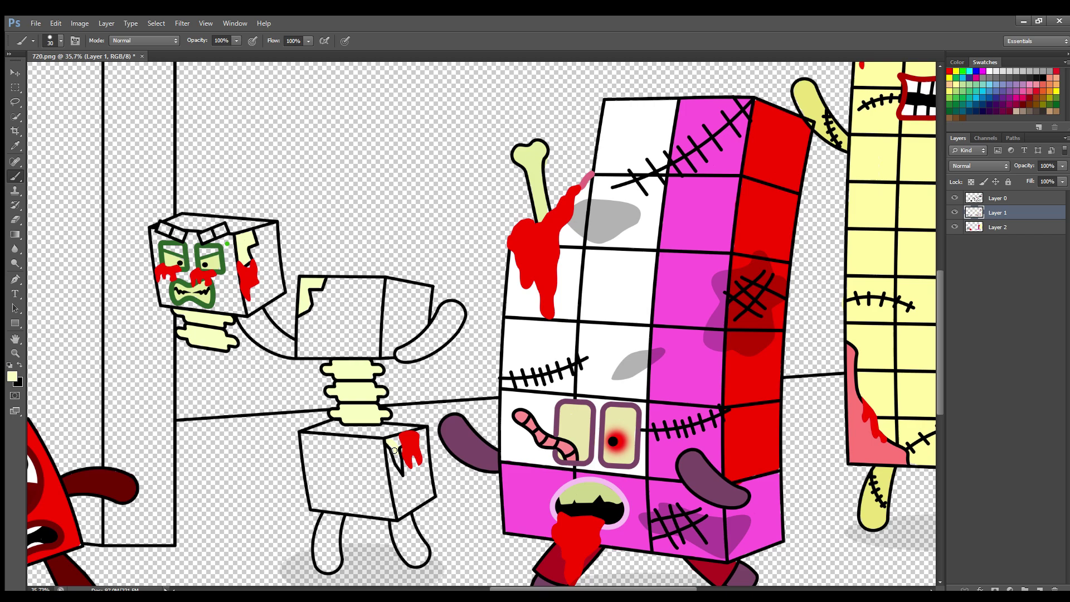
- Paint the zombie's arms and legs dark green sampled from the eye outline
key("i")
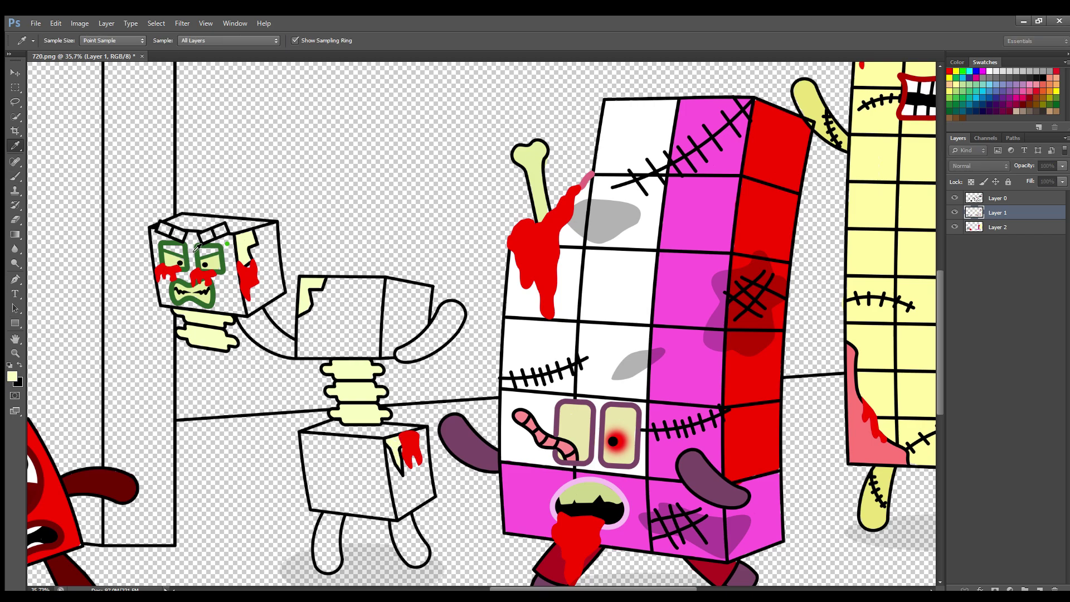
left_click(209, 252)
key("b")
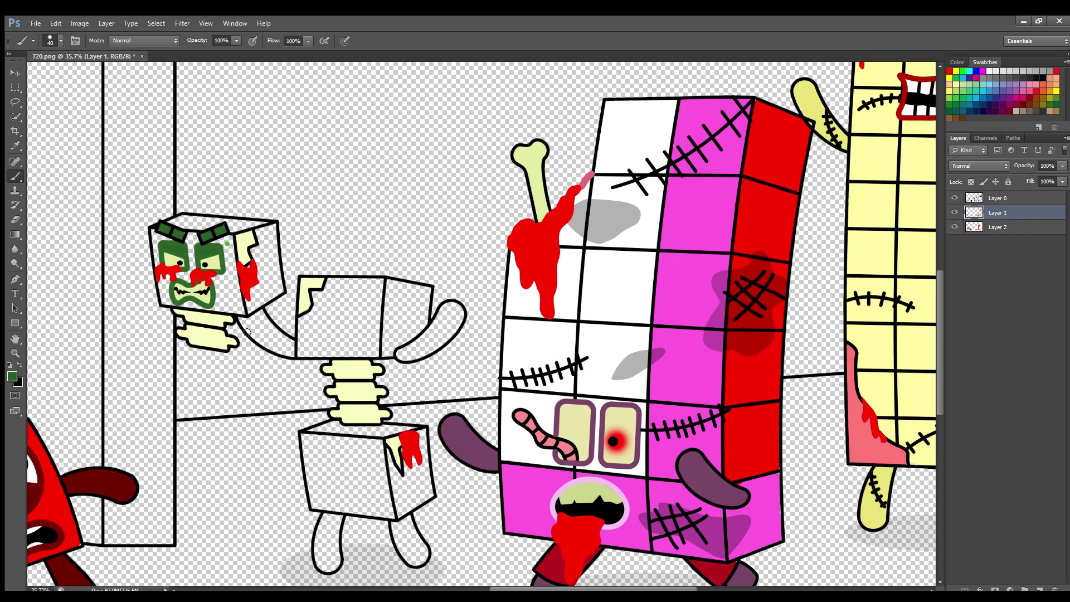
key("bracketright")
key("bracketright")
mouse_move(247, 332)
left_mouse_down()
mouse_move(263, 314)
mouse_move(292, 354)
mouse_move(246, 324)
mouse_move(279, 344)
left_mouse_up()
key("bracketright")
mouse_move(393, 346)
left_mouse_down()
mouse_move(429, 341)
mouse_move(452, 311)
mouse_move(460, 329)
mouse_move(414, 355)
left_mouse_up()
mouse_move(409, 542)
left_mouse_down()
mouse_move(406, 557)
mouse_move(422, 560)
mouse_move(411, 528)
left_mouse_up()
mouse_move(334, 524)
left_mouse_down()
mouse_move(329, 567)
mouse_move(327, 540)
mouse_move(334, 567)
mouse_move(340, 526)
left_mouse_up()
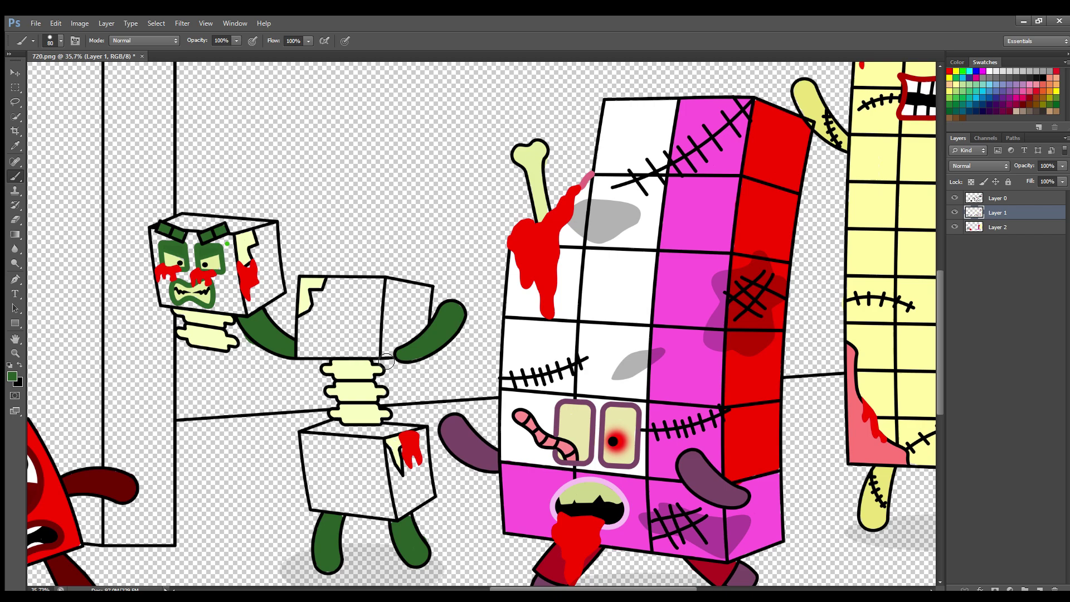
- On Layer 2, paint the head box edge and lower box bright green
left_click(997, 226)
left_click(226, 244, "alt")
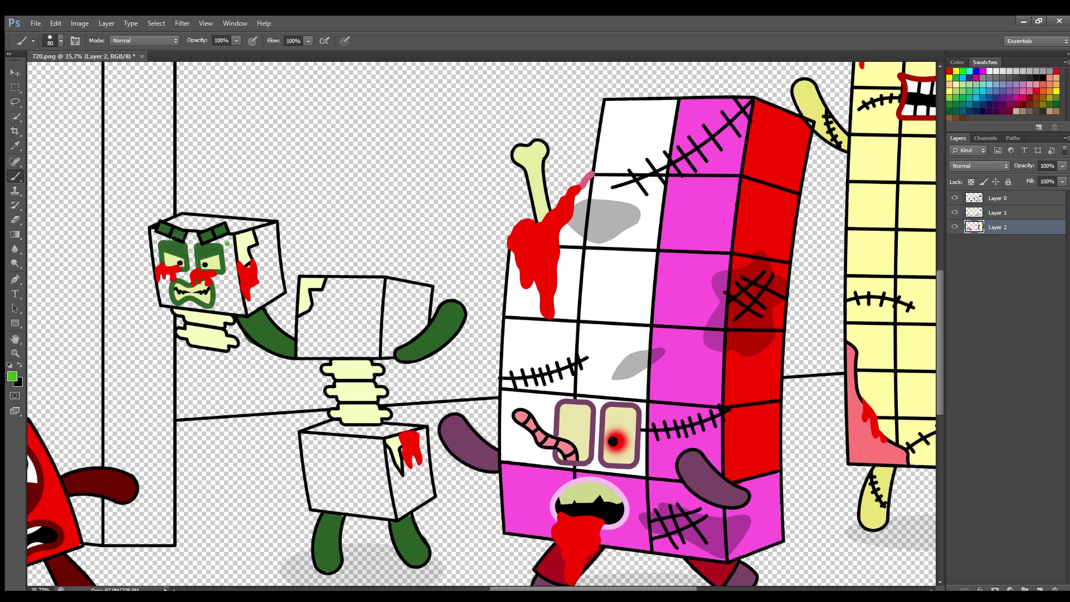
mouse_move(156, 231)
left_mouse_down()
mouse_move(171, 302)
mouse_move(243, 307)
mouse_move(220, 312)
mouse_move(266, 290)
mouse_move(172, 244)
mouse_move(240, 257)
mouse_move(229, 296)
mouse_move(199, 294)
mouse_move(180, 233)
mouse_move(273, 237)
mouse_move(281, 300)
mouse_move(257, 307)
mouse_move(264, 278)
mouse_move(316, 333)
mouse_move(308, 356)
mouse_move(419, 344)
mouse_move(429, 300)
mouse_move(346, 294)
mouse_move(338, 308)
mouse_move(412, 321)
mouse_move(342, 343)
mouse_move(334, 323)
left_mouse_up()
key("bracketright")
key("bracketright")
mouse_move(313, 441)
left_mouse_down()
mouse_move(323, 506)
mouse_move(398, 514)
mouse_move(389, 514)
mouse_move(429, 498)
mouse_move(425, 445)
mouse_move(399, 498)
mouse_move(389, 455)
mouse_move(326, 452)
mouse_move(367, 499)
mouse_move(364, 467)
mouse_move(385, 486)
left_mouse_up()
- Paint a red blood strip along the lower box's top edge and add a new layer
key("i")
left_click(410, 438)
key("b")
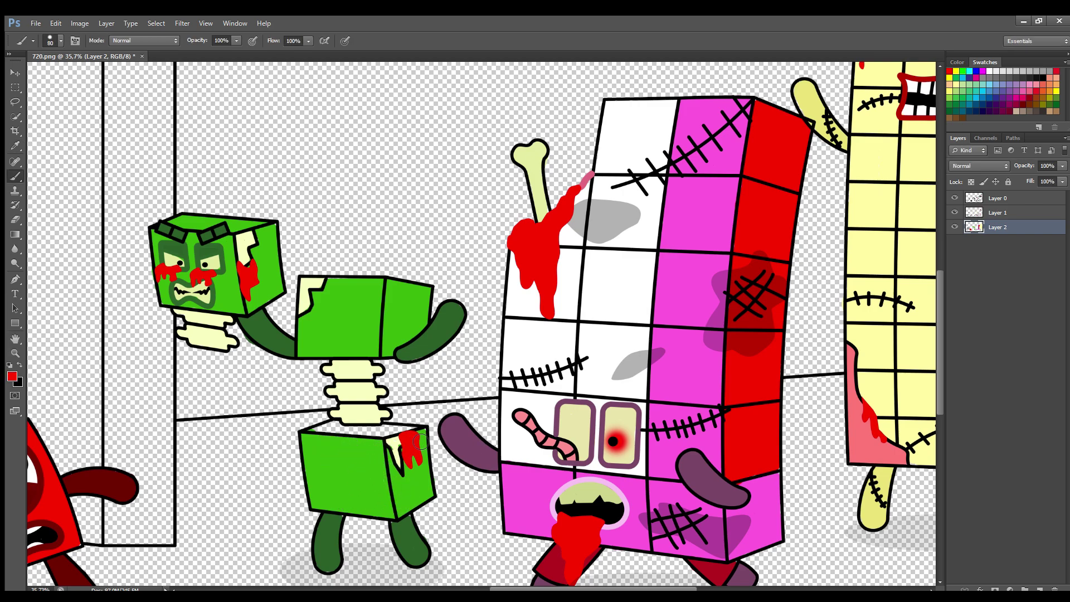
key("bracketleft")
left_click_drag(405, 430, 337, 427)
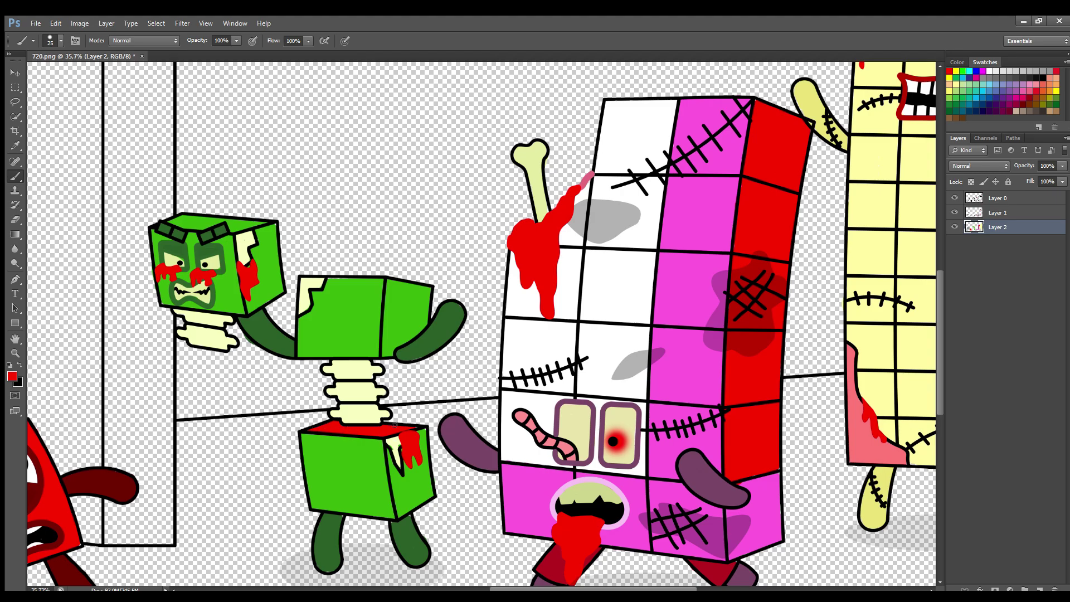
key("ctrl+shift+alt+n")
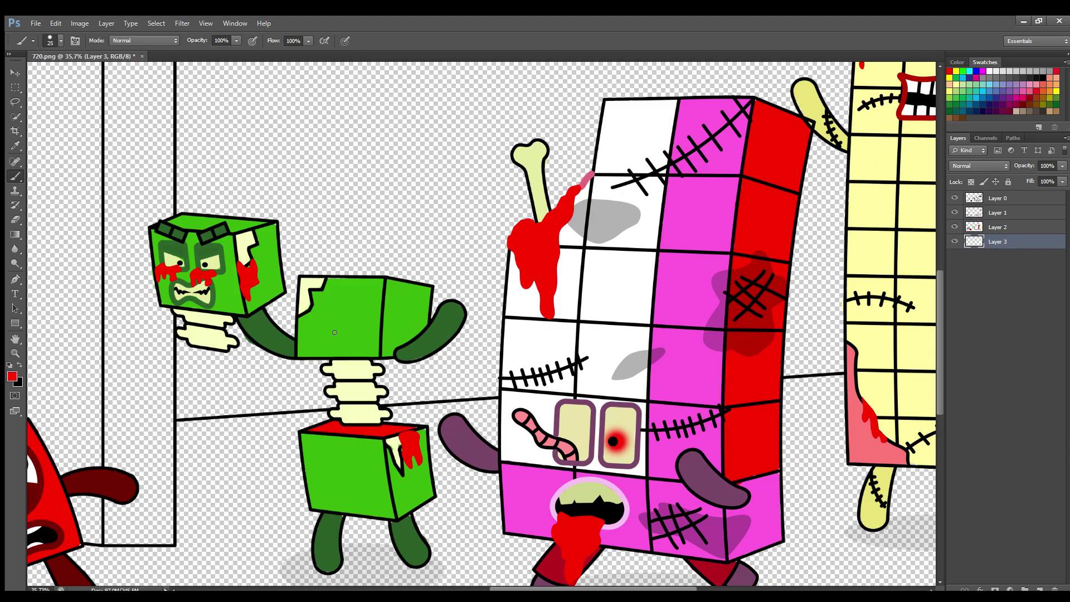
- Paint the far-left wall blue with a 300 px brush
scroll(330, 331, "down", 3)
scroll(330, 331, "down", 1)
key("i")
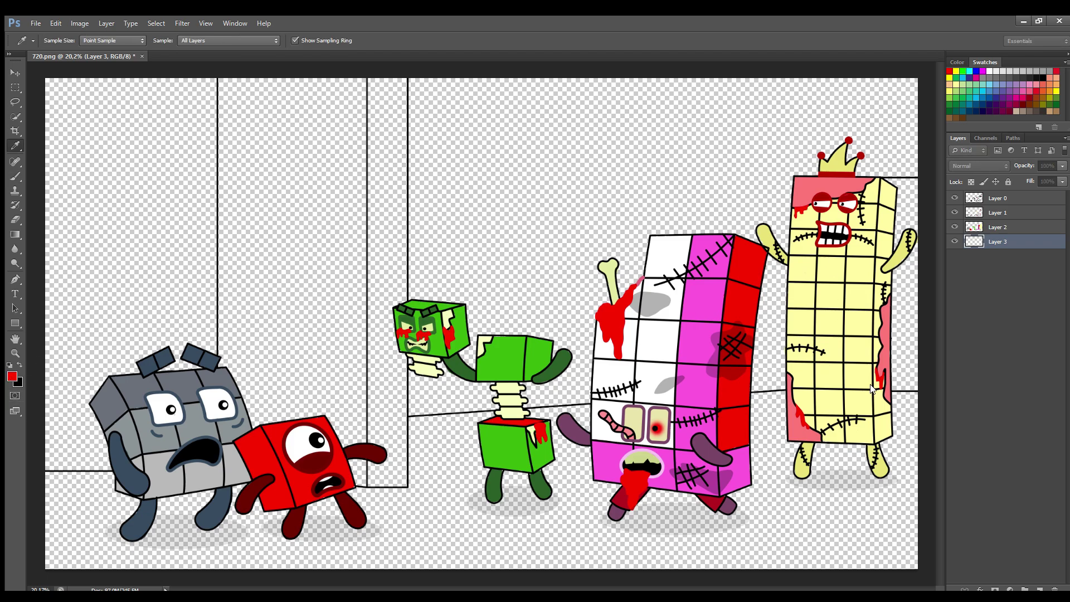
key("b")
key("bracketright")
key("bracketright")
key("bracketright")
key("bracketright")
key("bracketright")
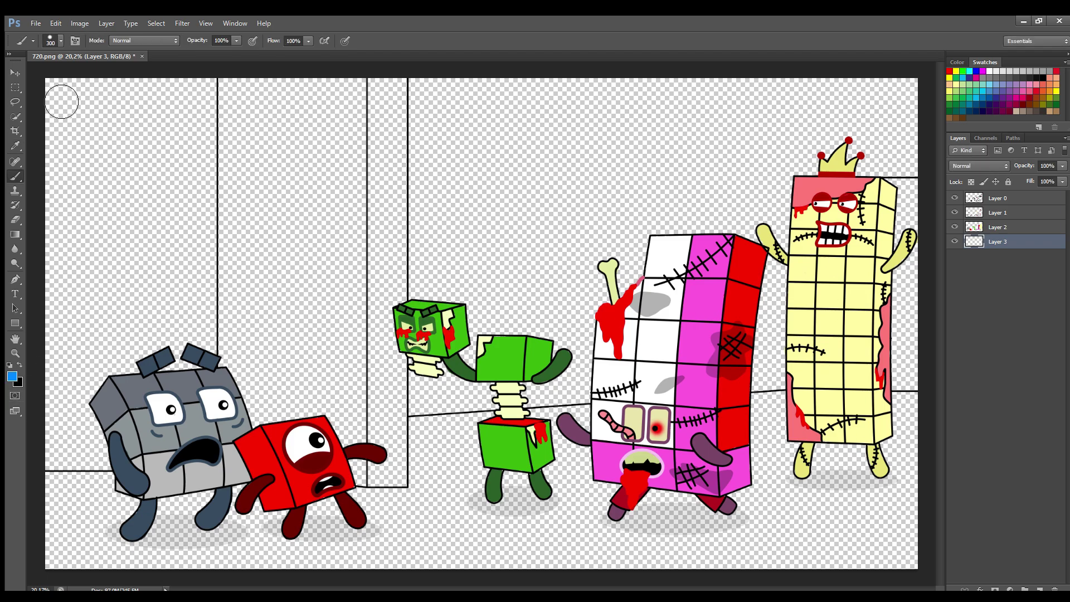
mouse_move(60, 95)
left_mouse_down()
mouse_move(68, 467)
mouse_move(136, 368)
mouse_move(206, 357)
mouse_move(210, 98)
mouse_move(218, 293)
mouse_move(219, 234)
mouse_move(214, 305)
mouse_move(192, 341)
mouse_move(174, 114)
mouse_move(101, 251)
mouse_move(129, 352)
mouse_move(104, 128)
mouse_move(150, 279)
mouse_move(148, 359)
left_mouse_up()
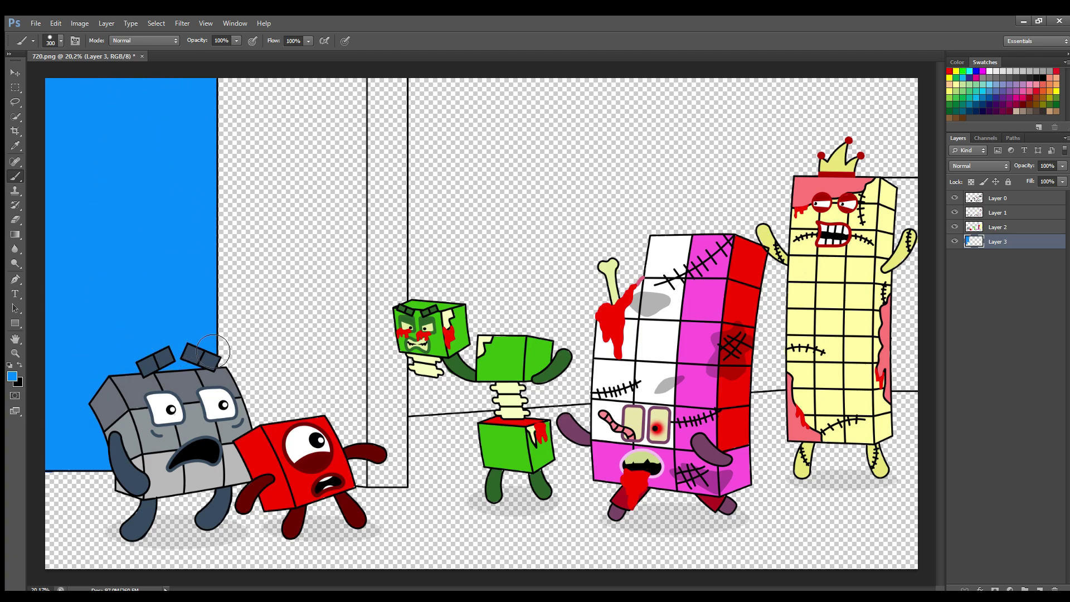
- Sample teal and paint the right-hand wall strip
key("i")
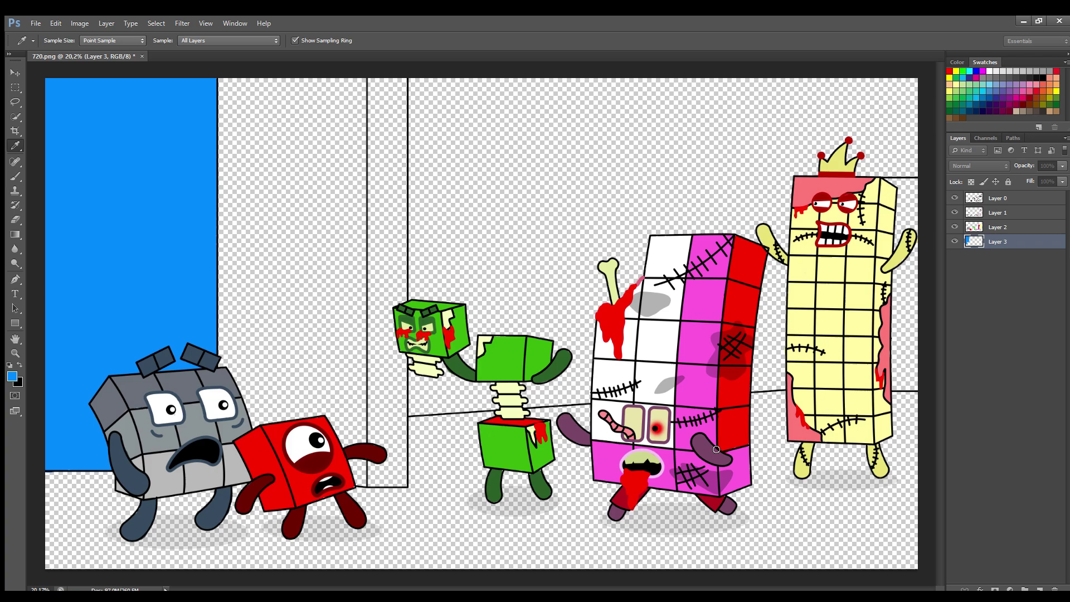
left_click(848, 476)
mouse_move(907, 210)
left_mouse_down()
mouse_move(923, 207)
mouse_move(914, 363)
mouse_move(900, 363)
mouse_move(897, 240)
left_mouse_up()
- Fill the narrow pillar behind the skeletal zombie solid purple
key("i")
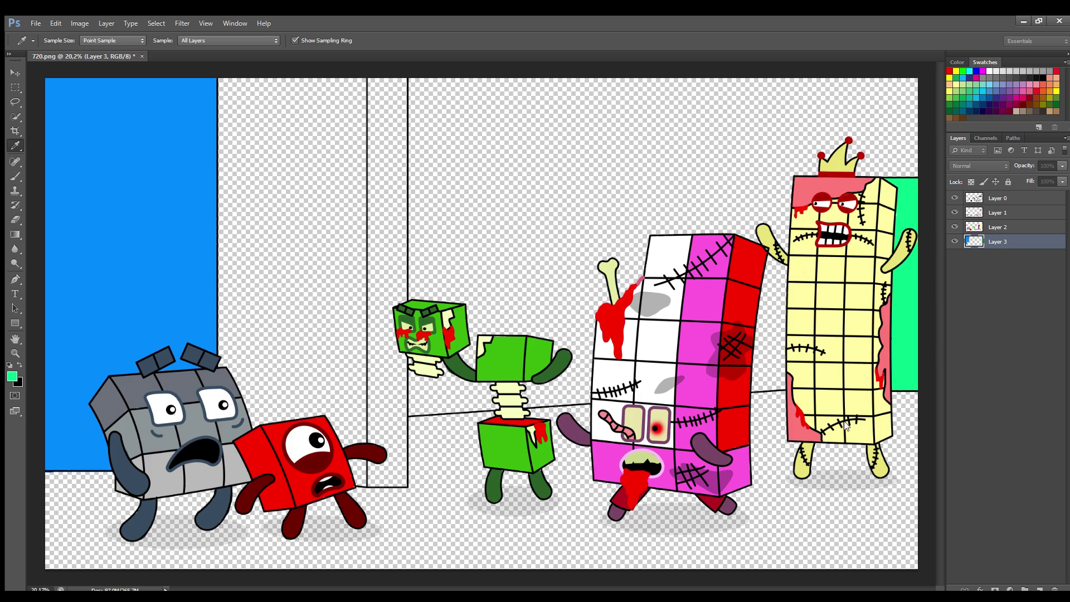
left_click(840, 512)
mouse_move(379, 87)
left_mouse_down()
mouse_move(391, 96)
mouse_move(395, 230)
left_mouse_up()
key("bracketright")
key("bracketright")
key("bracketright")
mouse_move(395, 104)
left_mouse_down()
mouse_move(388, 131)
mouse_move(394, 491)
mouse_move(377, 467)
mouse_move(373, 483)
mouse_move(402, 483)
mouse_move(398, 430)
left_mouse_up()
key("bracketright")
key("bracketright")
key("bracketright")
left_click_drag(405, 136, 401, 463)
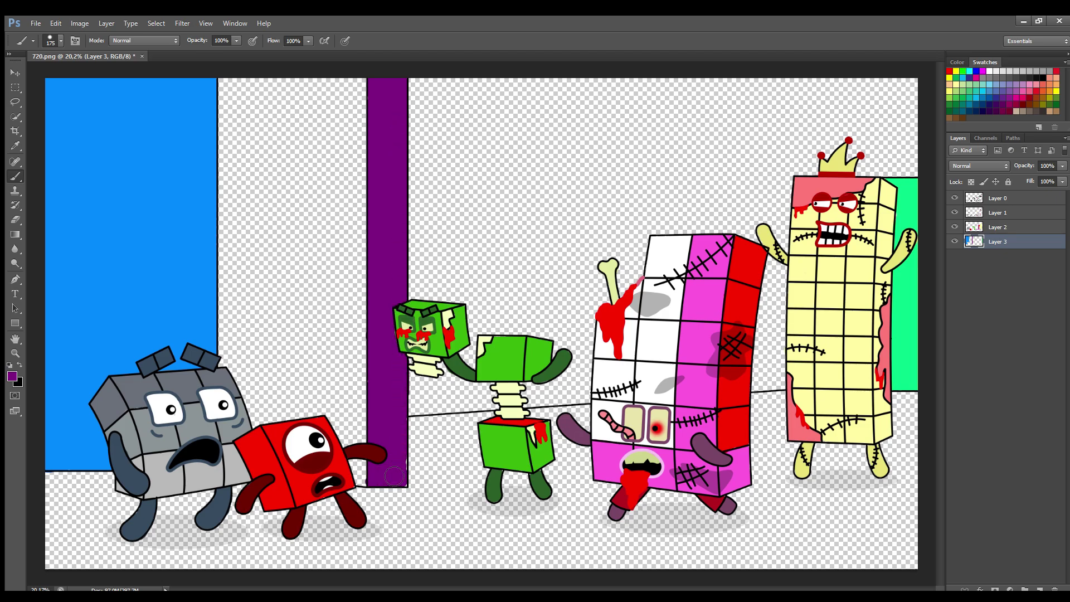
key("e")
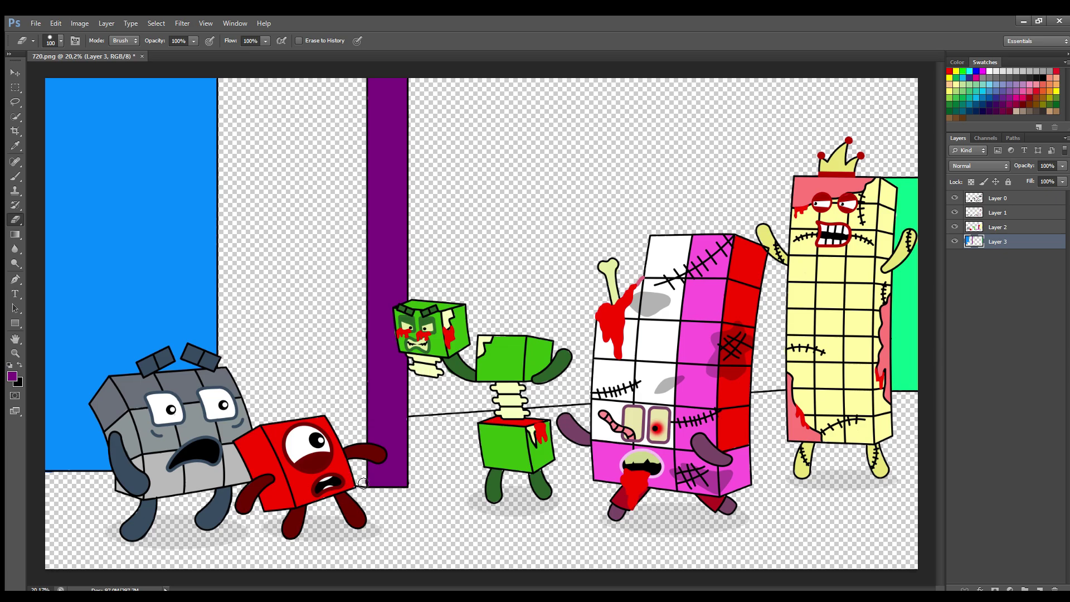
- Add a new layer and paint the back wall teal, growing the brush from 300 to 500 px
left_click(1040, 589)
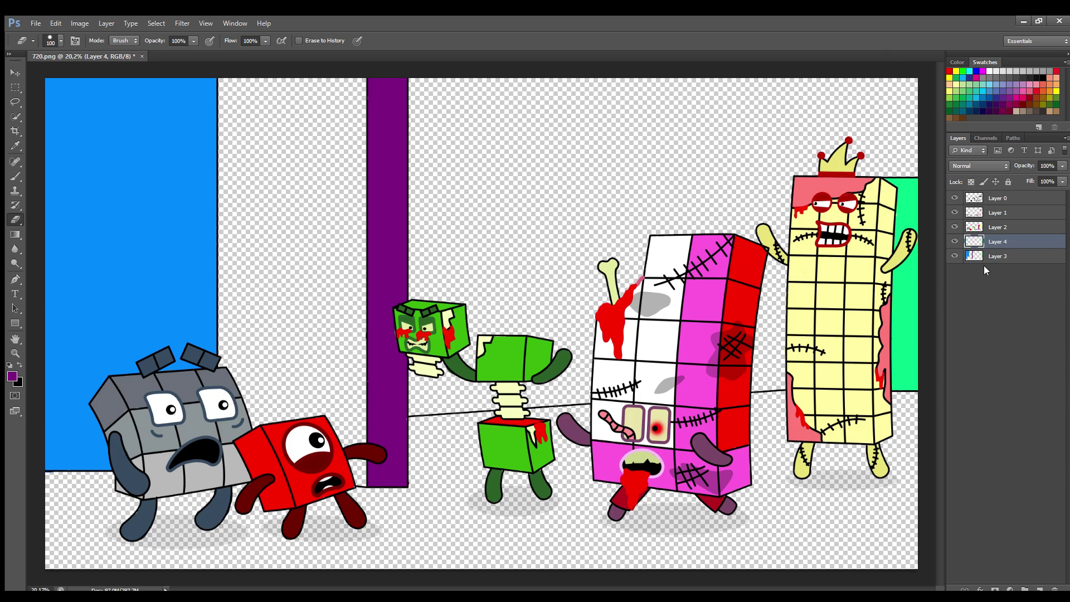
key("i")
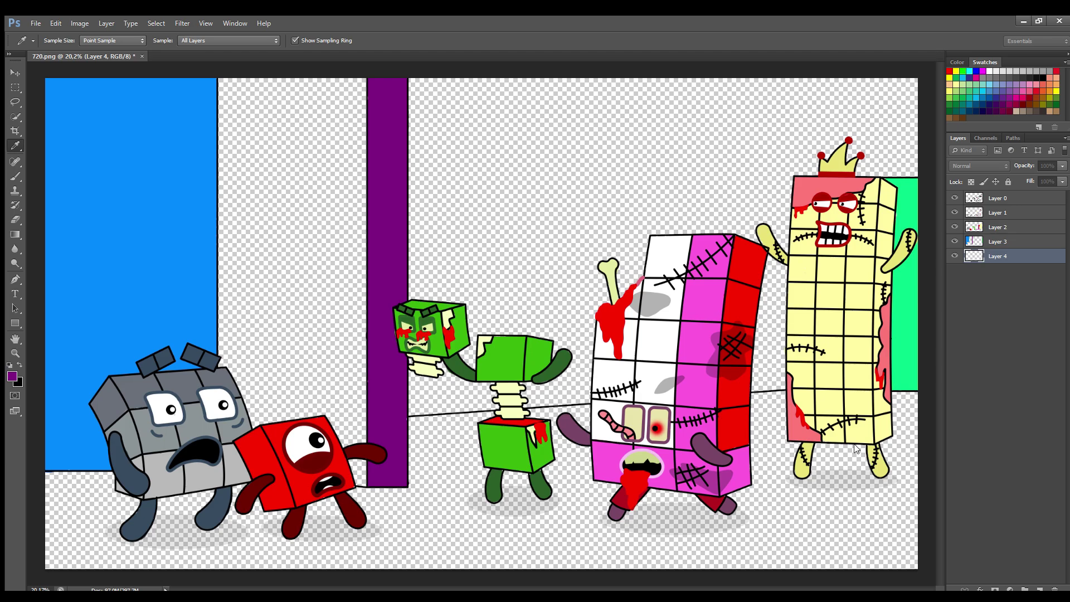
key("b")
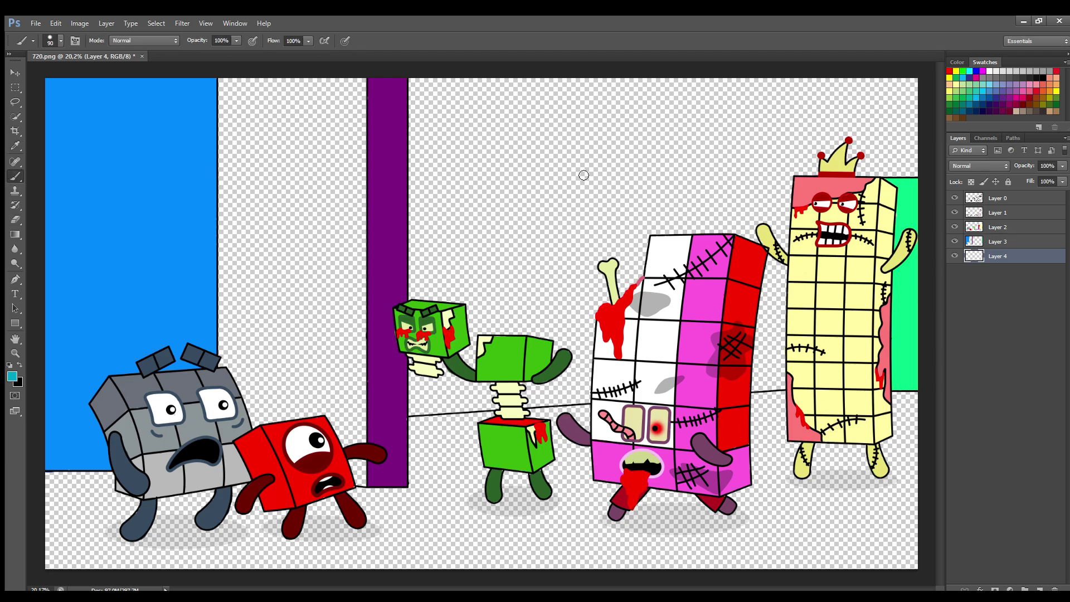
key("bracketright")
key("bracketright")
key("bracketright")
key("bracketright")
mouse_move(908, 178)
left_mouse_down()
mouse_move(886, 170)
mouse_move(914, 140)
mouse_move(554, 92)
mouse_move(414, 277)
mouse_move(428, 397)
mouse_move(560, 398)
mouse_move(674, 214)
mouse_move(782, 288)
mouse_move(777, 390)
mouse_move(794, 390)
mouse_move(792, 256)
mouse_move(922, 160)
mouse_move(551, 120)
mouse_move(457, 384)
mouse_move(502, 317)
mouse_move(869, 170)
mouse_move(535, 290)
mouse_move(741, 217)
left_mouse_up()
key("bracketright")
key("bracketright")
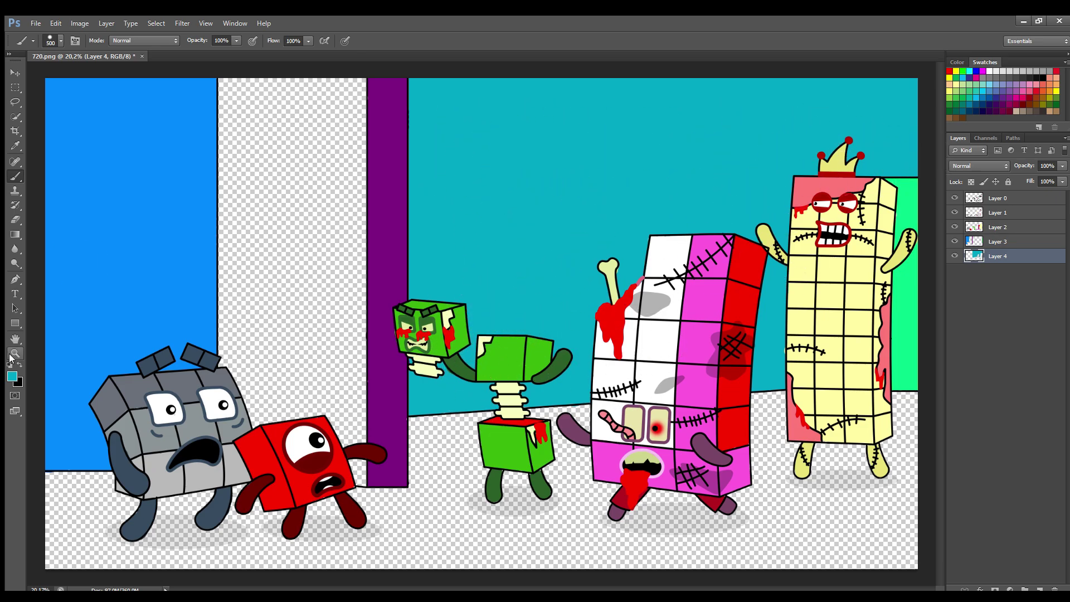
- Paint the wide panel beside the blue wall solid purple
key("i")
key("Return")
mouse_move(373, 89)
left_mouse_down()
mouse_move(292, 110)
mouse_move(254, 151)
mouse_move(246, 371)
mouse_move(330, 445)
mouse_move(378, 446)
left_mouse_up()
mouse_move(385, 482)
left_mouse_down()
mouse_move(372, 199)
mouse_move(341, 136)
mouse_move(338, 363)
mouse_move(336, 207)
mouse_move(288, 364)
mouse_move(286, 307)
left_mouse_up()
- Try a pale tan floor stroke, undo it, and add new empty Layer 5
key("i")
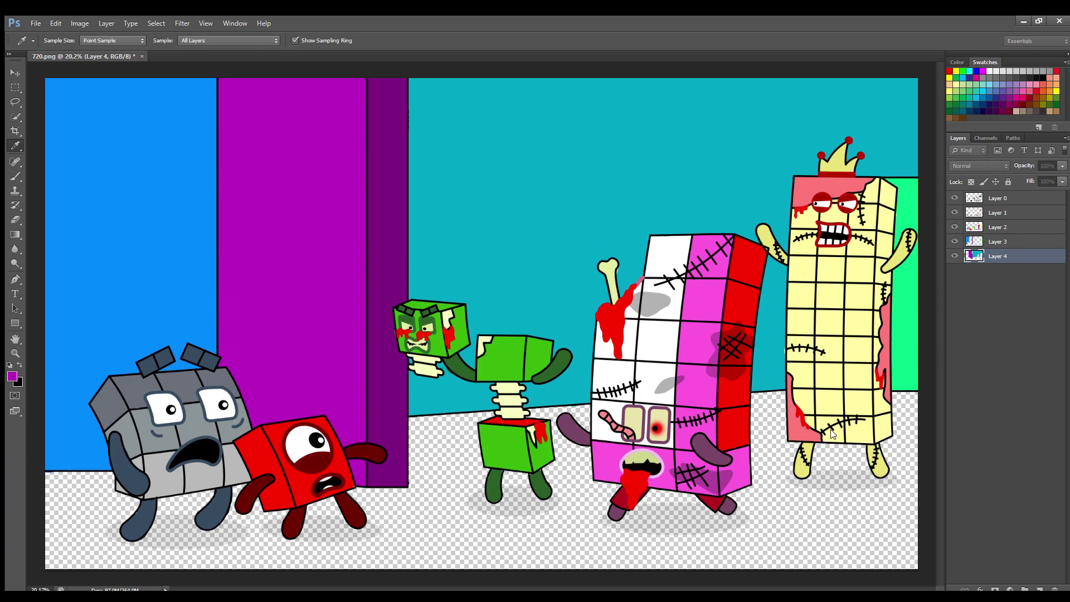
left_click(665, 416)
key("b")
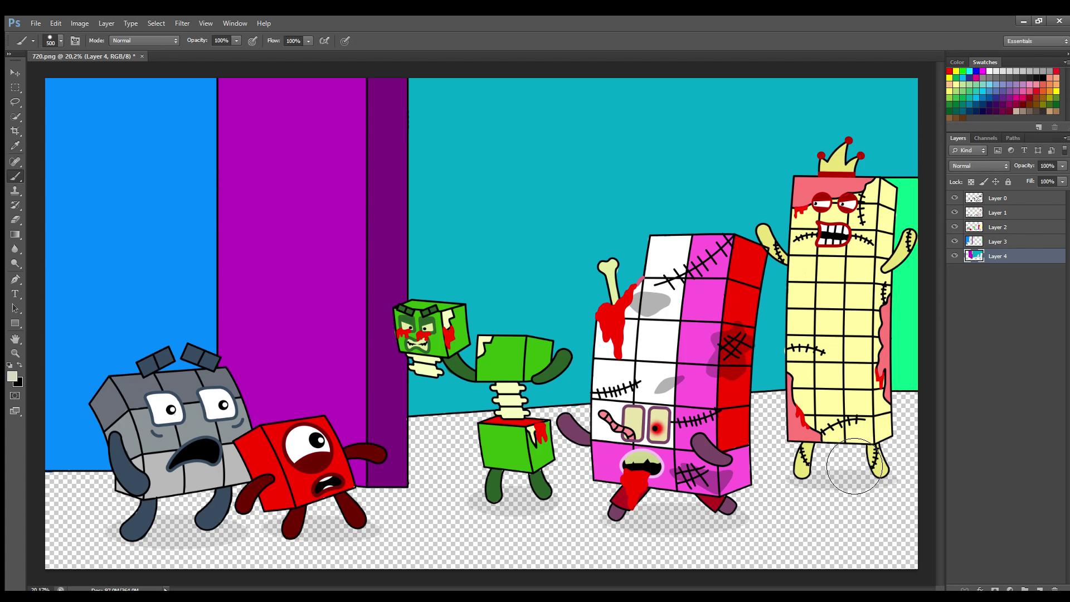
key("i")
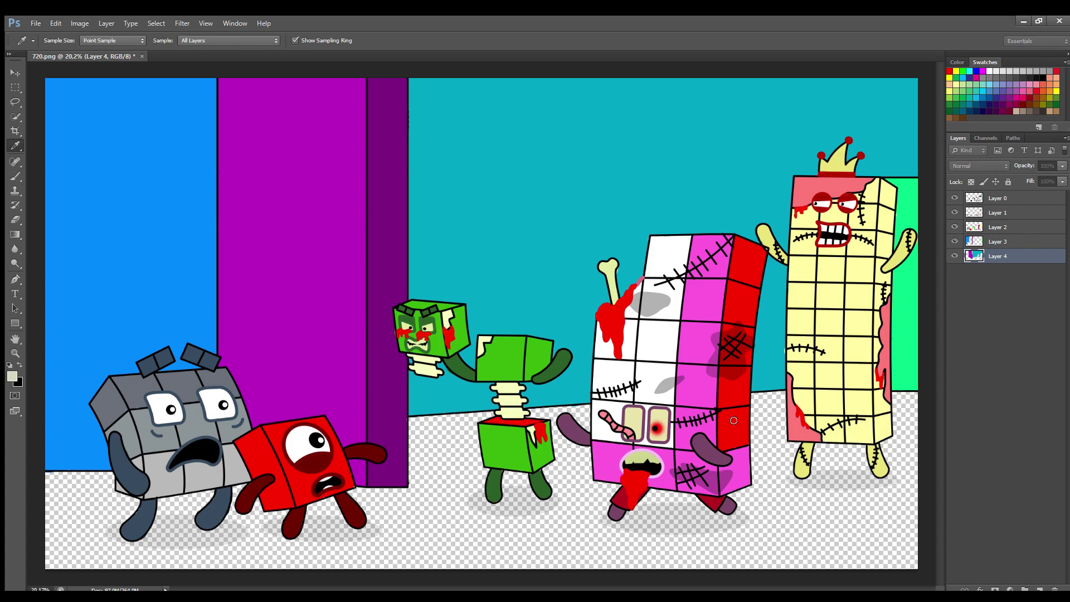
key("b")
mouse_move(914, 402)
left_mouse_down()
mouse_move(916, 474)
mouse_move(504, 563)
mouse_move(95, 502)
mouse_move(815, 550)
left_mouse_up()
key("ctrl+z")
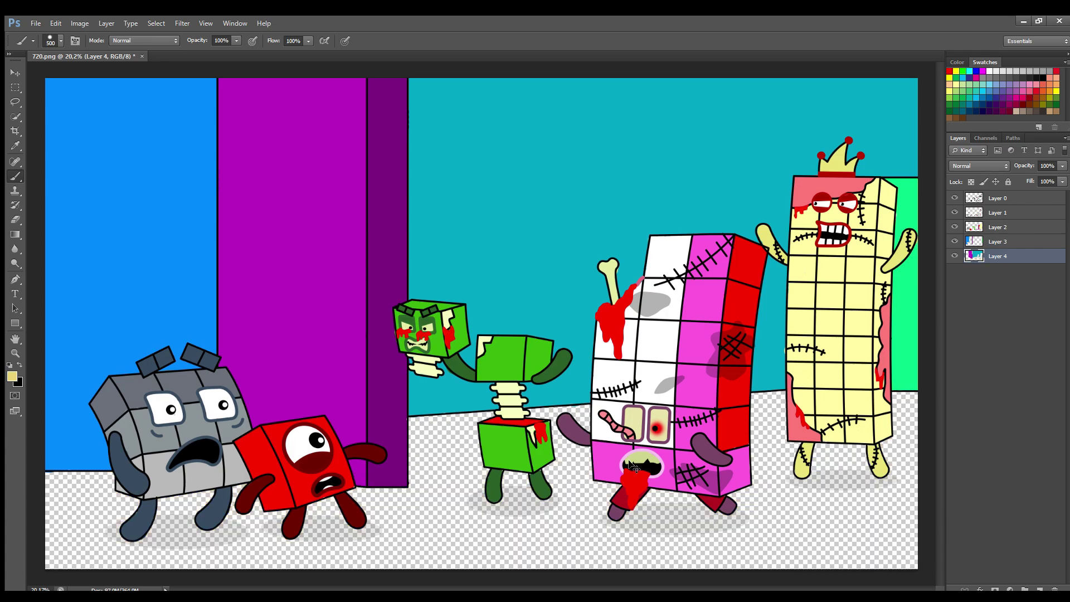
left_click(1054, 589)
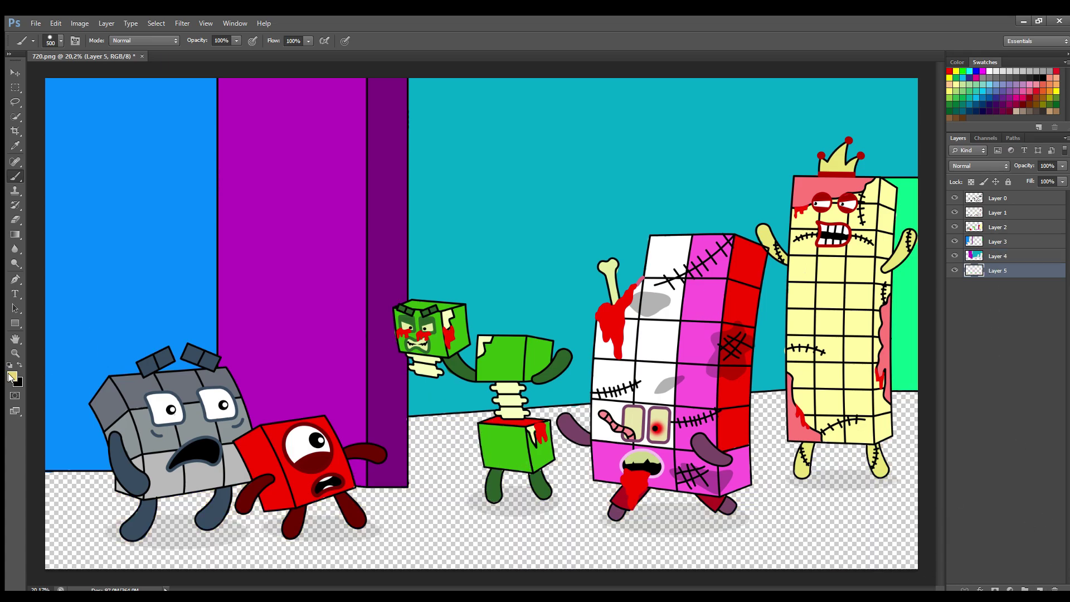
- Fill the floor with pale lavender and brush a soft purple shadow using a 700 px brush
left_click(875, 470, "alt")
key("i")
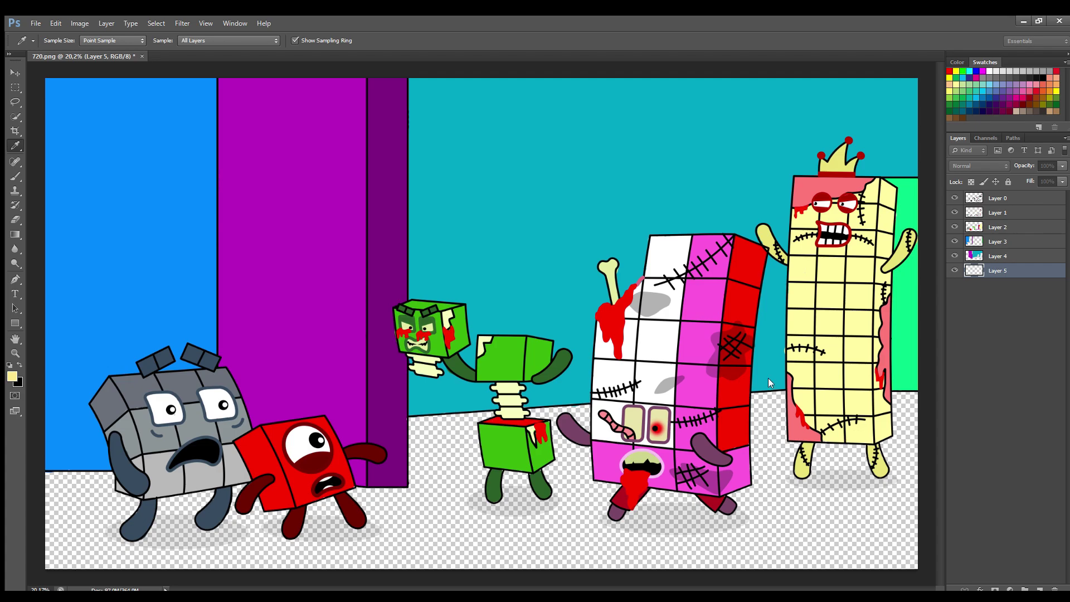
key("Return")
mouse_move(913, 415)
left_mouse_down()
mouse_move(918, 431)
mouse_move(510, 562)
mouse_move(71, 488)
mouse_move(411, 482)
left_mouse_up()
mouse_move(205, 552)
left_mouse_down()
mouse_move(412, 565)
mouse_move(944, 517)
mouse_move(411, 527)
mouse_move(664, 500)
mouse_move(789, 466)
mouse_move(381, 447)
mouse_move(779, 437)
left_mouse_up()
key("i")
key("b")
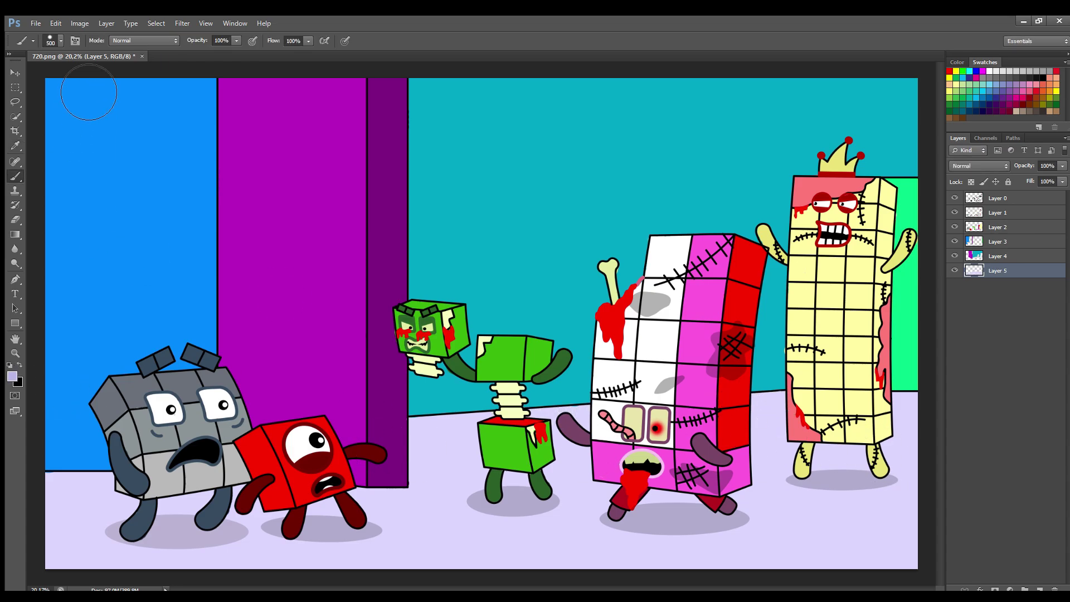
mouse_move(227, 549)
left_mouse_down()
mouse_move(239, 576)
mouse_move(555, 513)
mouse_move(911, 518)
mouse_move(909, 577)
left_mouse_up()
- Shade the blue wall on Layer 3 with a darker blue using an 800 px brush
left_click(102, 287, "alt")
left_click(10, 379)
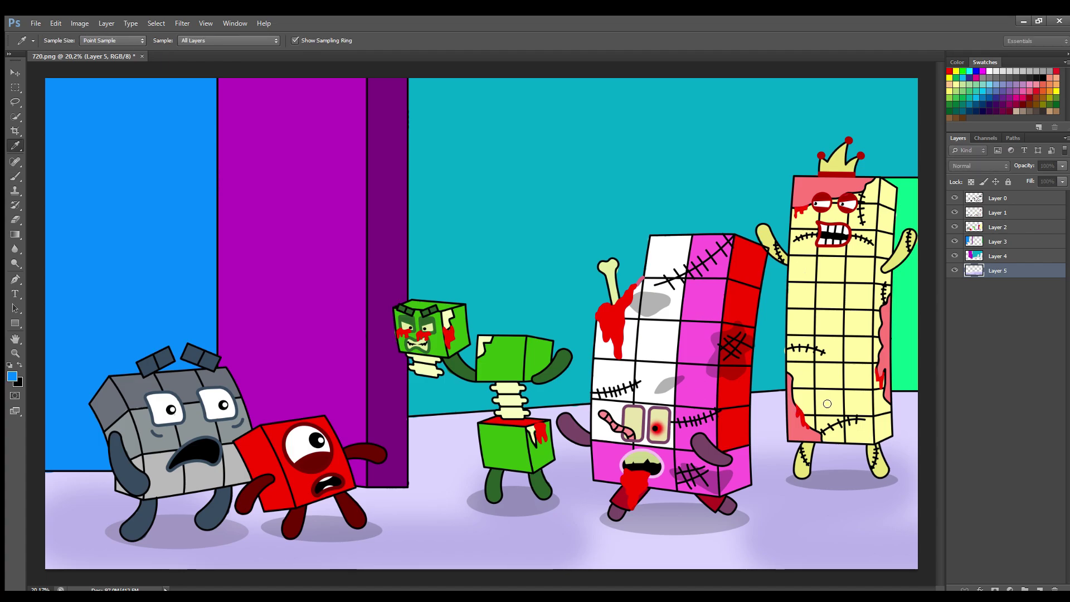
left_click(827, 401)
key("Return")
left_click(990, 240)
key("bracketright")
mouse_move(125, 108)
left_mouse_down()
mouse_move(149, 176)
mouse_move(134, 385)
left_mouse_up()
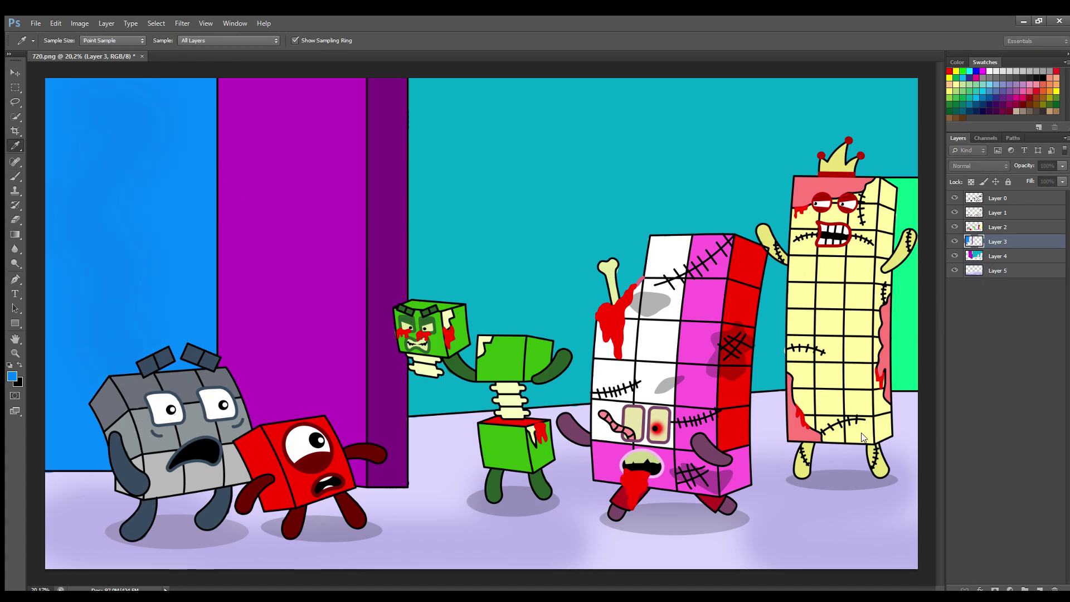
- On Layer 4, shade the purple wall and upper teal wall with darker tones
left_click(296, 288, "alt")
key("alt+bracketleft")
mouse_move(281, 128)
left_mouse_down()
mouse_move(300, 330)
mouse_move(340, 410)
left_mouse_up()
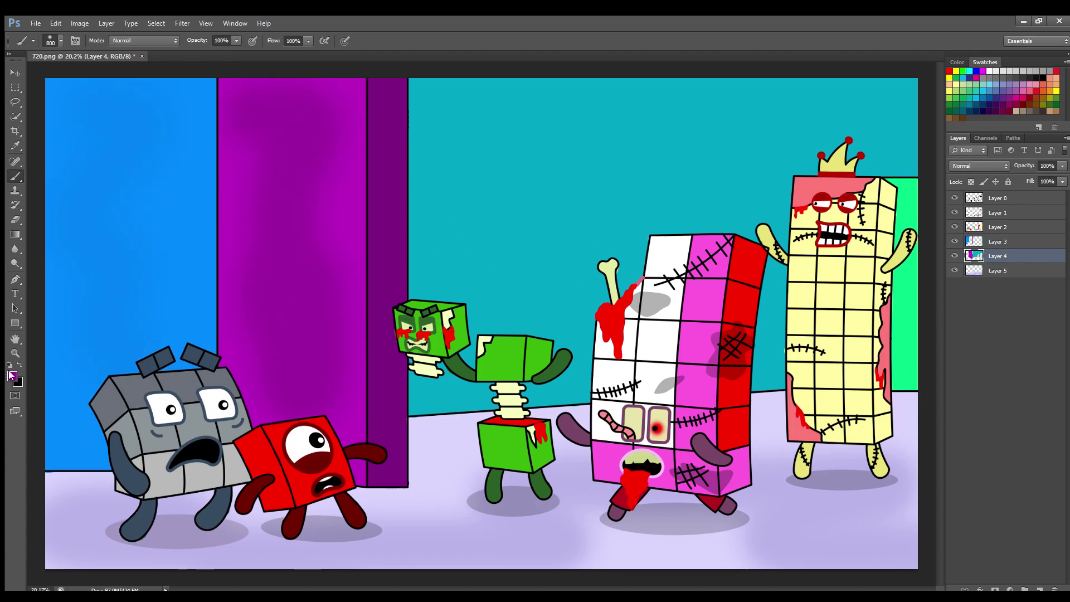
left_click(559, 210, "alt")
left_click_drag(463, 131, 468, 284)
key("ctrl+z")
mouse_move(423, 140)
left_mouse_down()
mouse_move(525, 162)
mouse_move(892, 122)
left_mouse_up()
- On Layer 2, paint a blue glow around the red and grey characters' eyes
key("i")
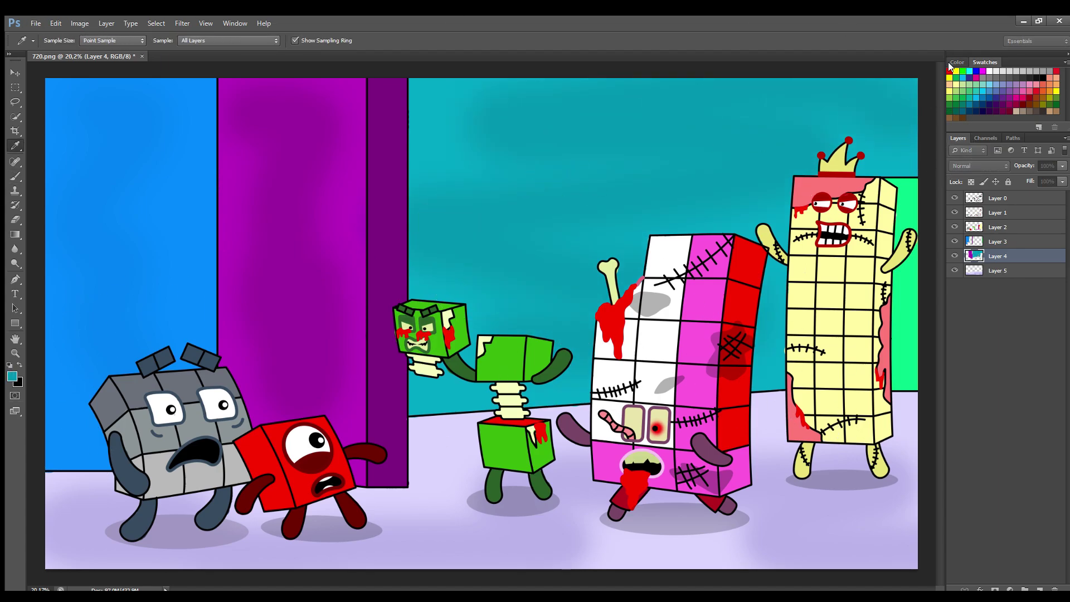
left_click(965, 384)
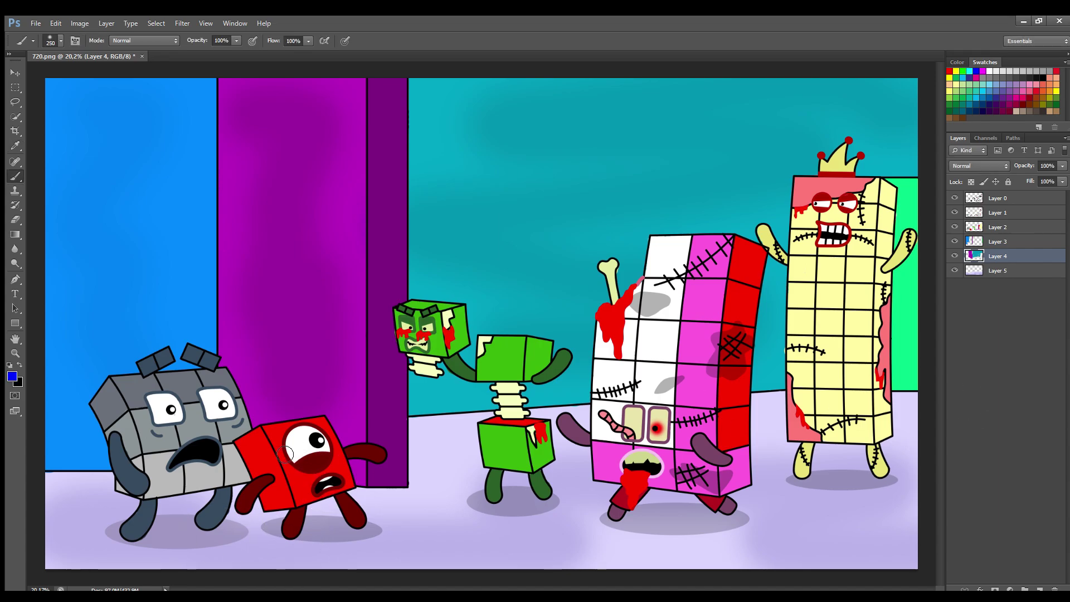
left_click(998, 227)
mouse_move(296, 456)
left_mouse_down()
mouse_move(285, 450)
mouse_move(319, 450)
mouse_move(299, 461)
left_mouse_up()
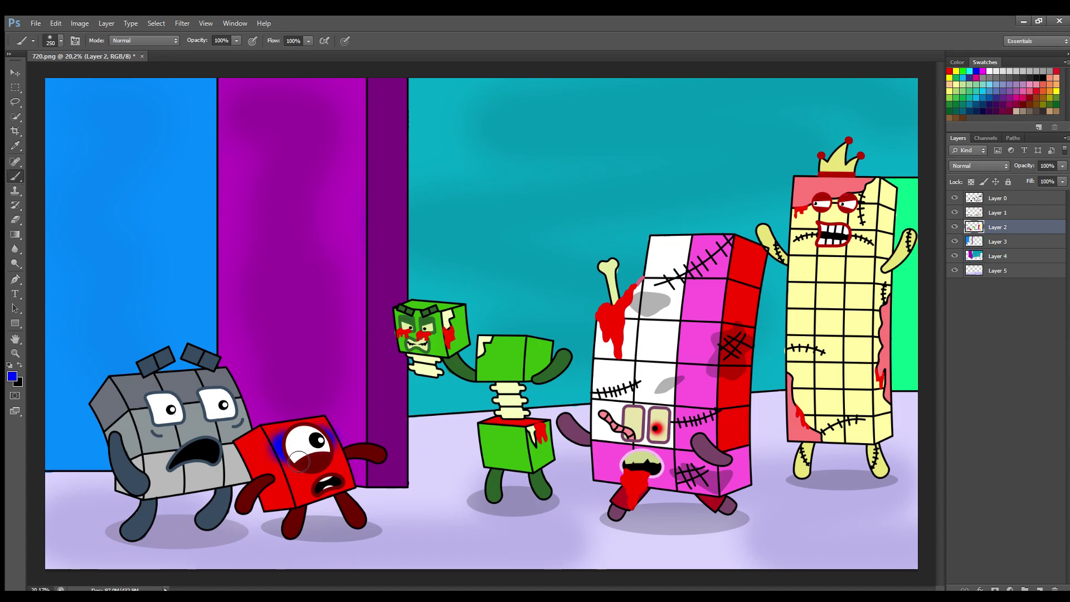
mouse_move(159, 415)
left_mouse_down()
mouse_move(162, 424)
mouse_move(234, 407)
mouse_move(162, 430)
mouse_move(168, 440)
left_mouse_up()
- Sample the blood red from the zombie head and switch to Layer 0 for painting
key("i")
left_click(447, 342)
key("b")
left_click(997, 199)
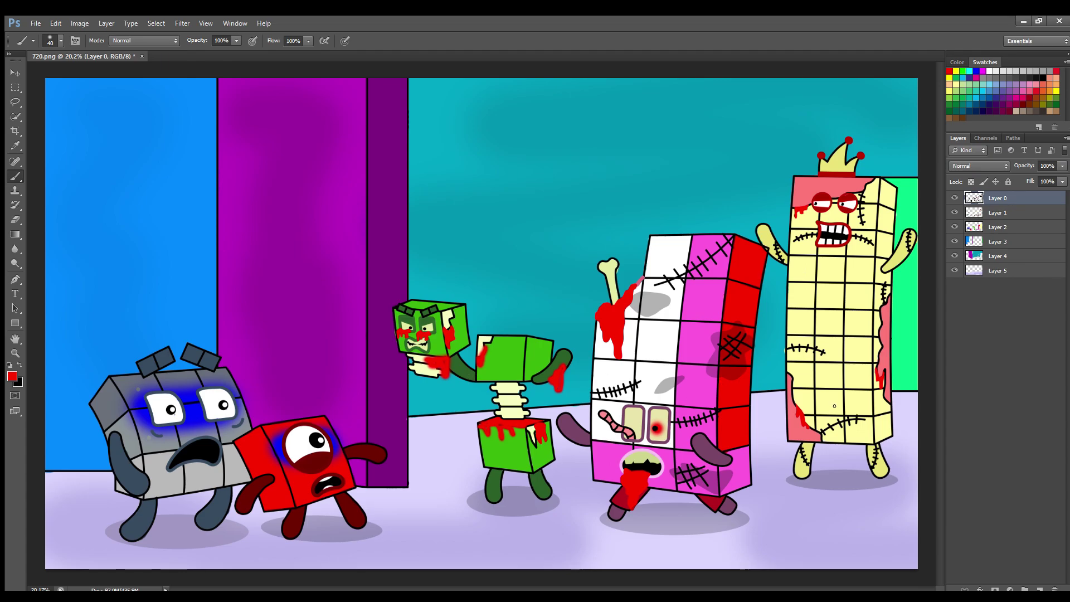
- Paint red drips on the crowned character's mouth and arm with a 45 px brush, undoing stray strokes
key("bracketright")
key("bracketright")
key("bracketright")
key("bracketleft")
key("bracketleft")
key("bracketleft")
mouse_move(836, 247)
left_mouse_down()
mouse_move(843, 268)
mouse_move(833, 245)
left_mouse_up()
key("ctrl+z")
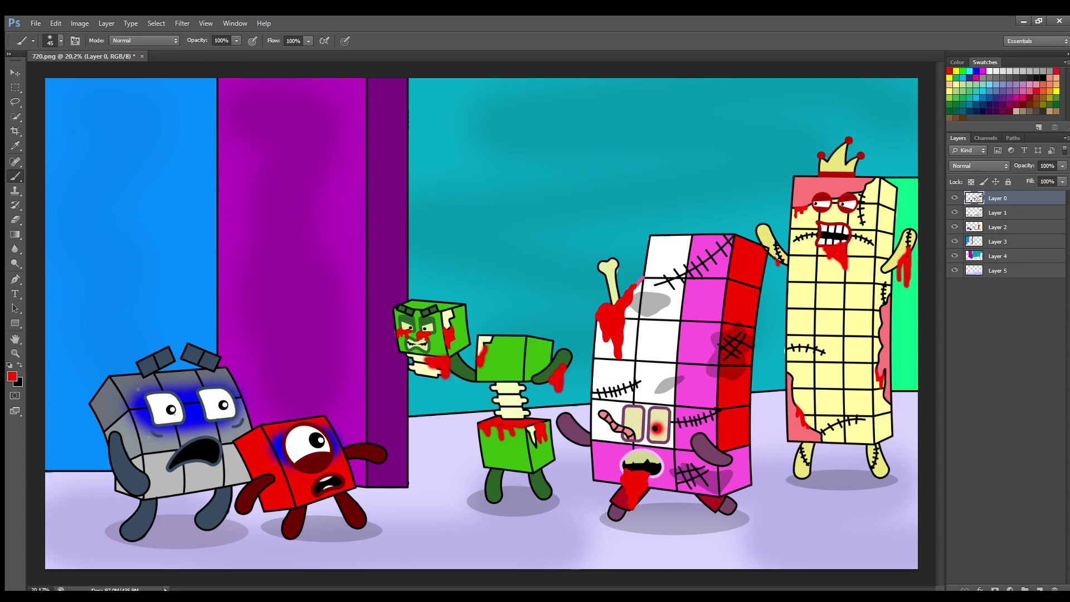
key("ctrl+z")
left_click_drag(778, 262, 785, 261)
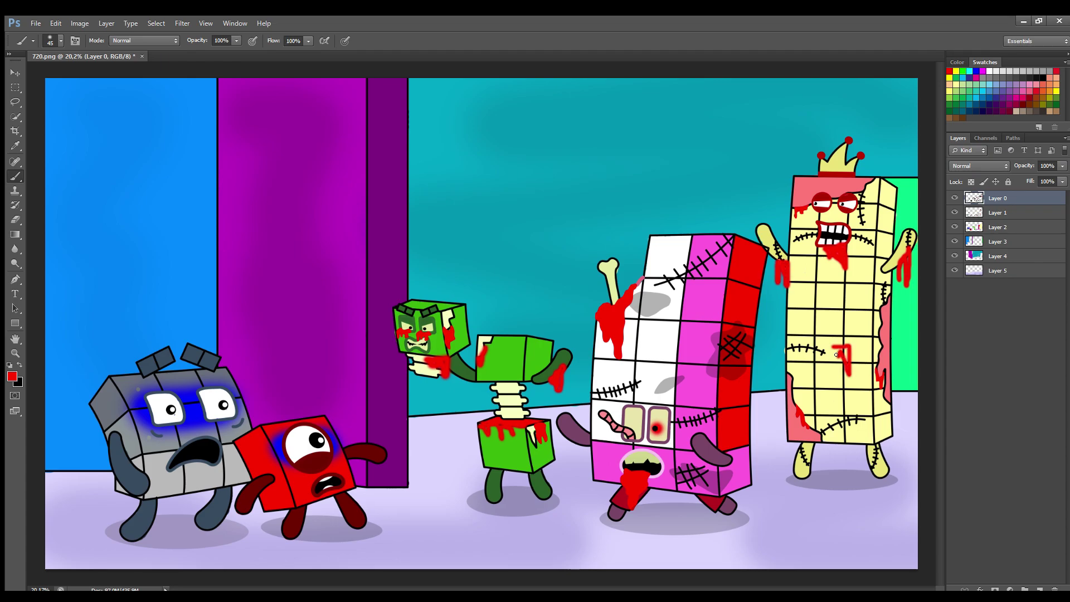
key("ctrl+z")
key("ctrl+z")
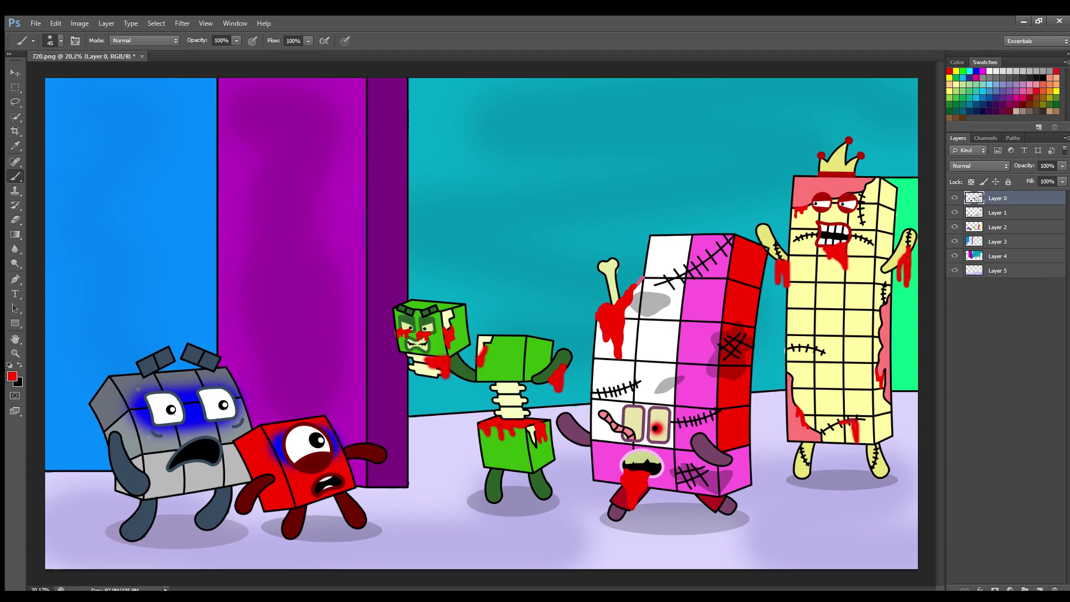